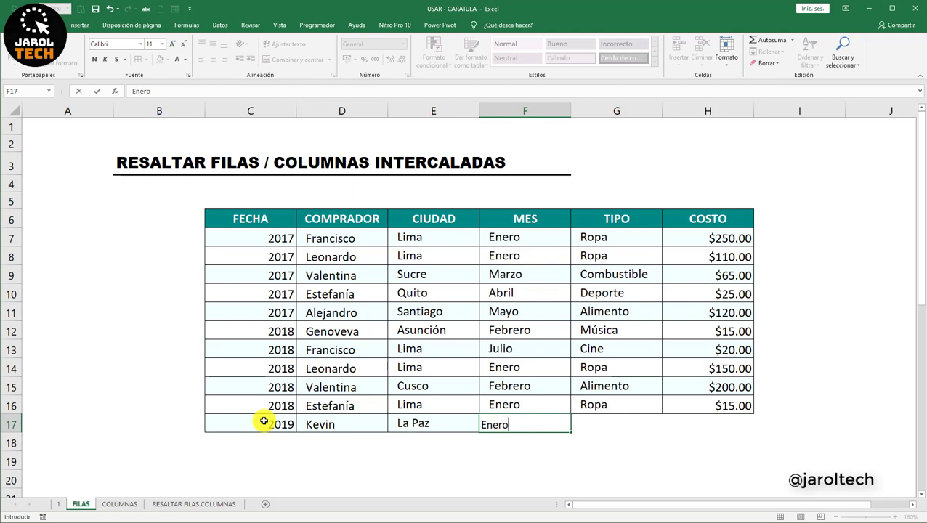
Complete the 2019 row on the FILAS sheet with Cine as the type and 19 as the cost.
key(Tab)
text(C)
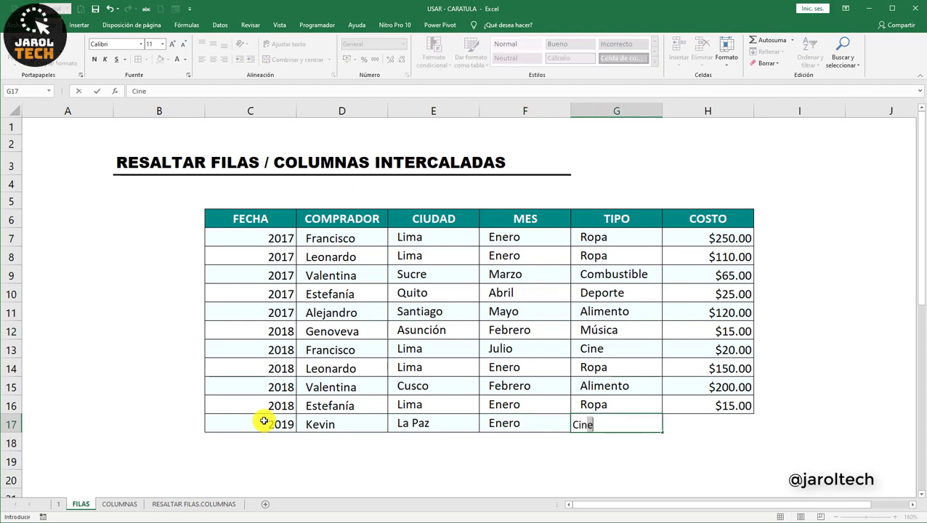
key(Tab)
text(1)
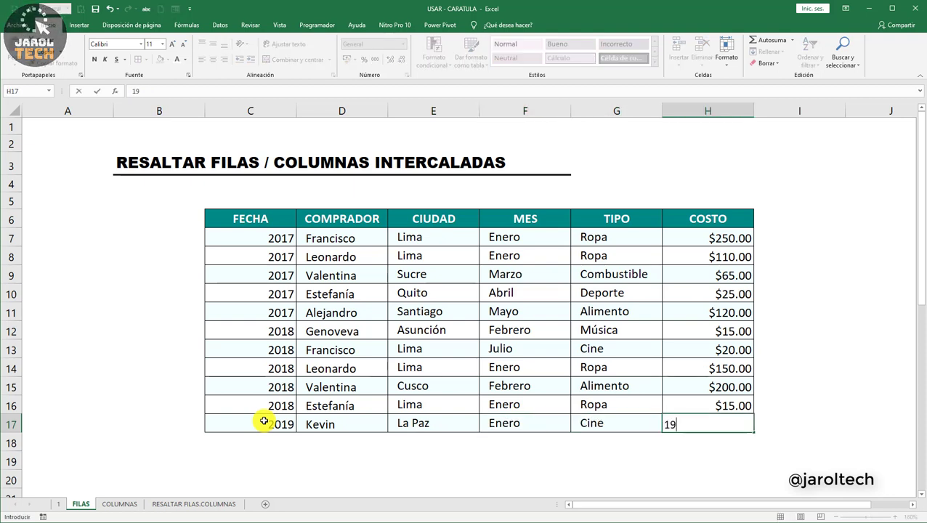
key(Return)
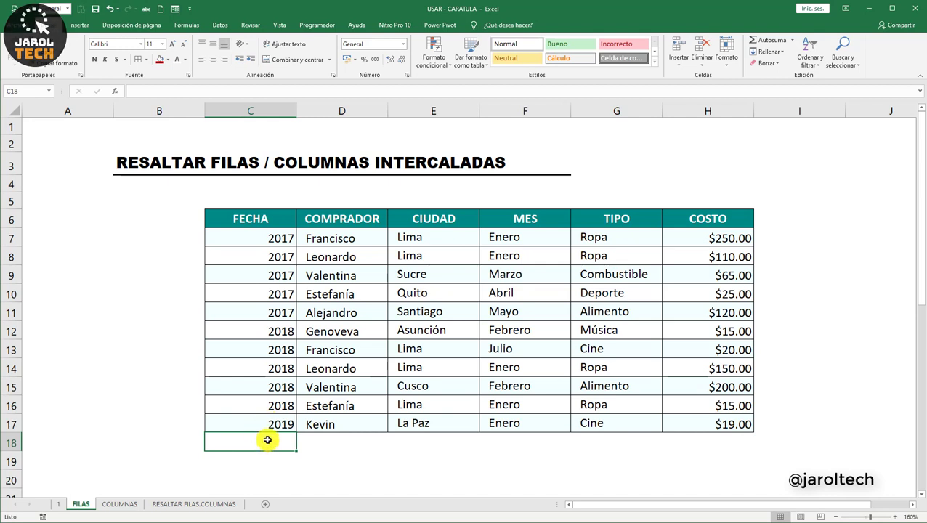
Start a new record in row 18 below the table with the year 2020 and the buyer's first name.
text(202)
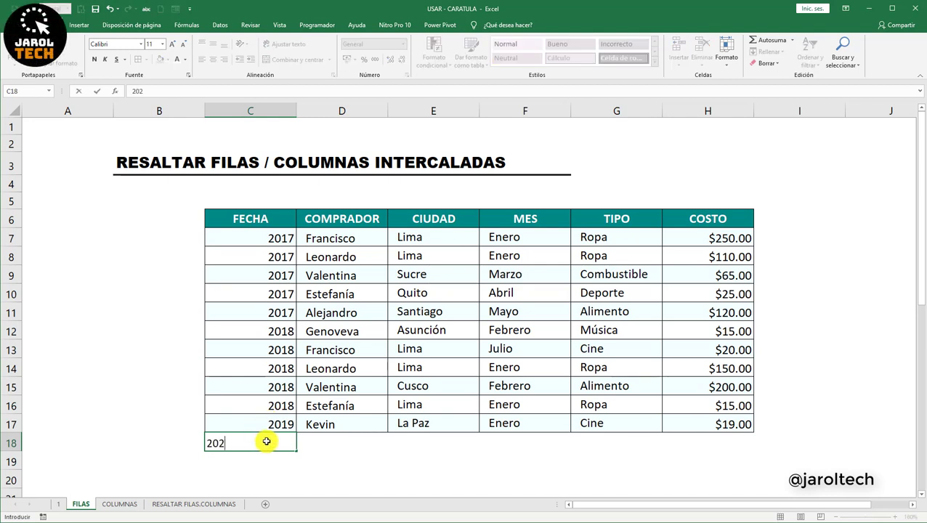
text(0)
click(317, 443)
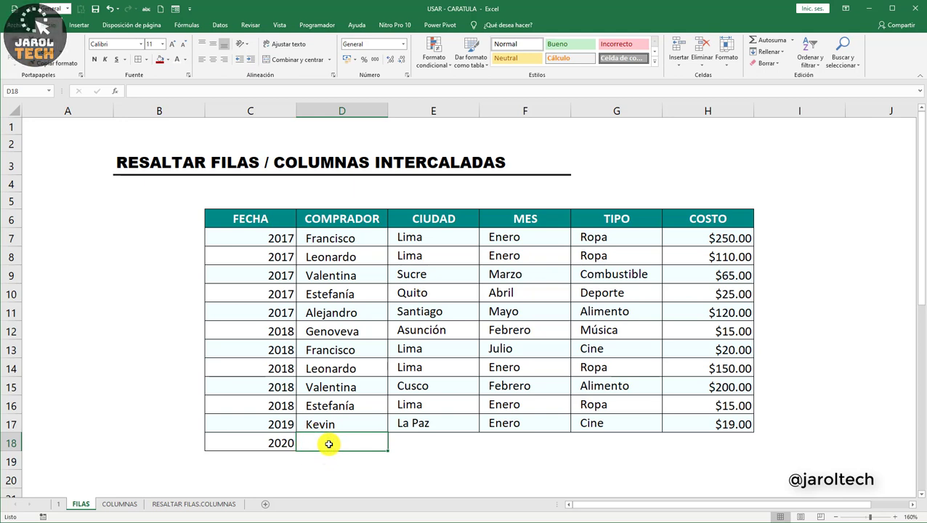
text(Lucas)
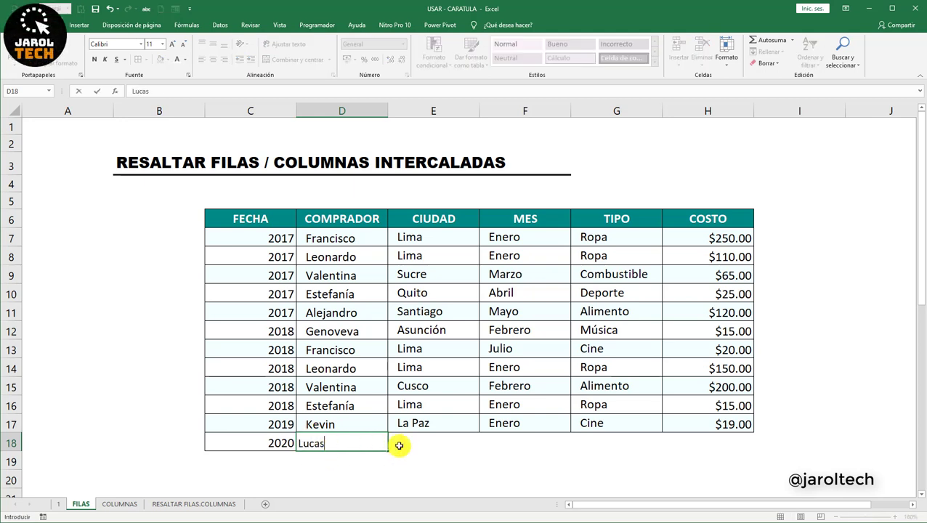
click(414, 444)
click(347, 459)
click(277, 458)
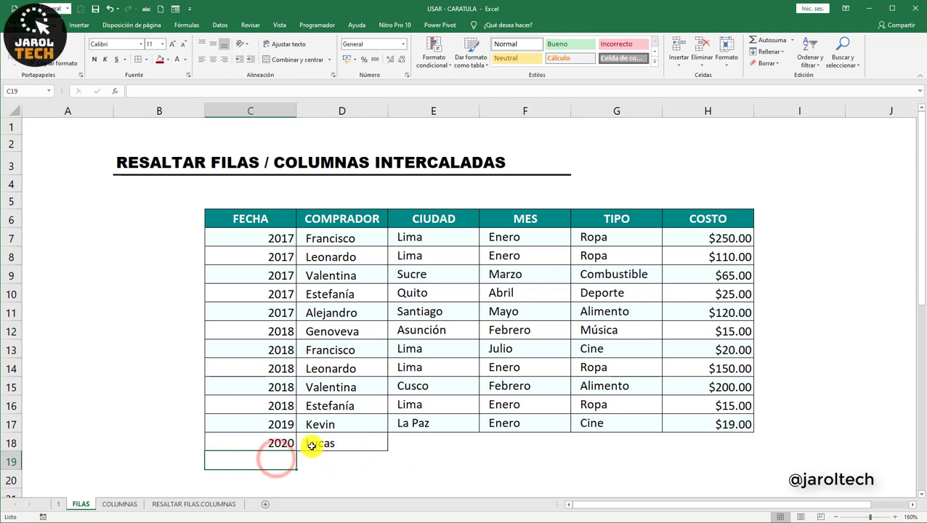
Examine the alternately shaded FECHA, CIUDAD and TIPO columns on the COLUMNAS sheet.
click(133, 507)
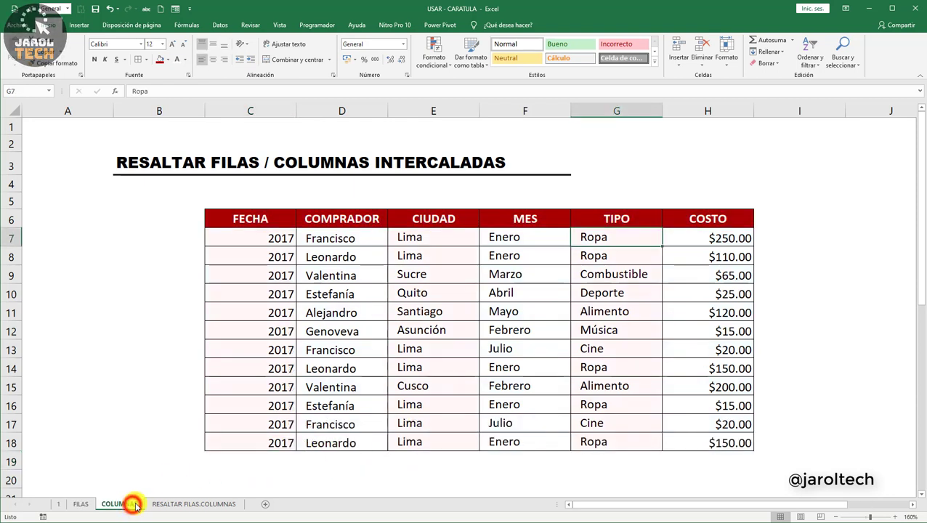
drag(263, 244, 266, 454)
drag(421, 238, 429, 439)
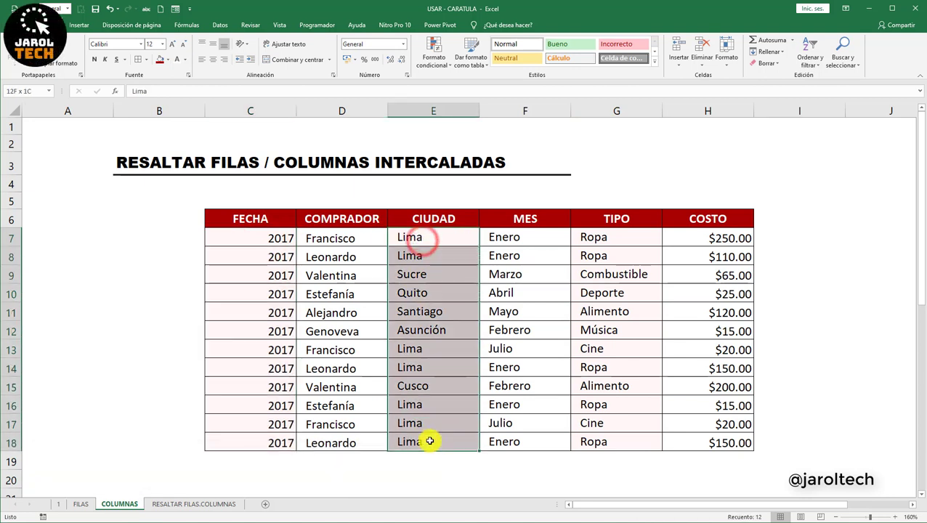
drag(608, 237, 615, 438)
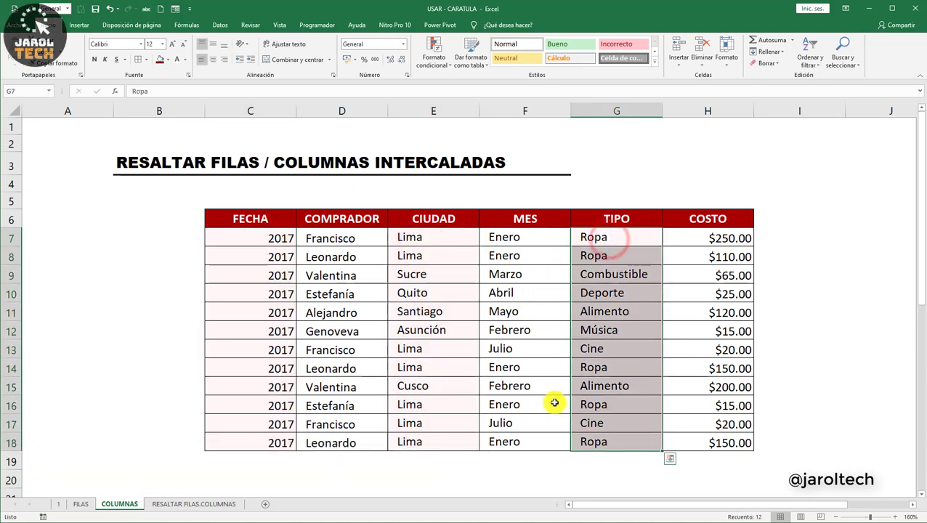
click(525, 352)
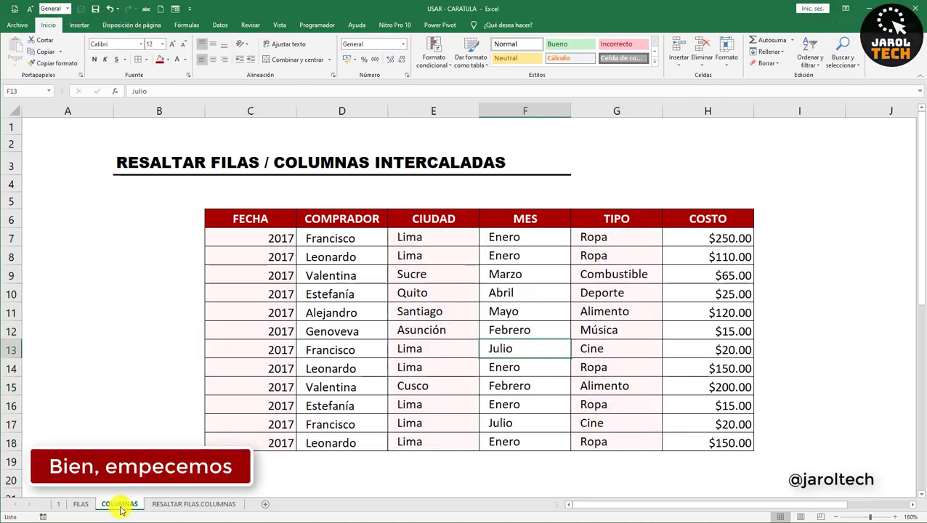
Start a formula-based conditional formatting rule for C7:H16 on the RESALTAR FILAS.COLUMNAS sheet, using the formula =ES.IMPAR(FILA()).
click(174, 503)
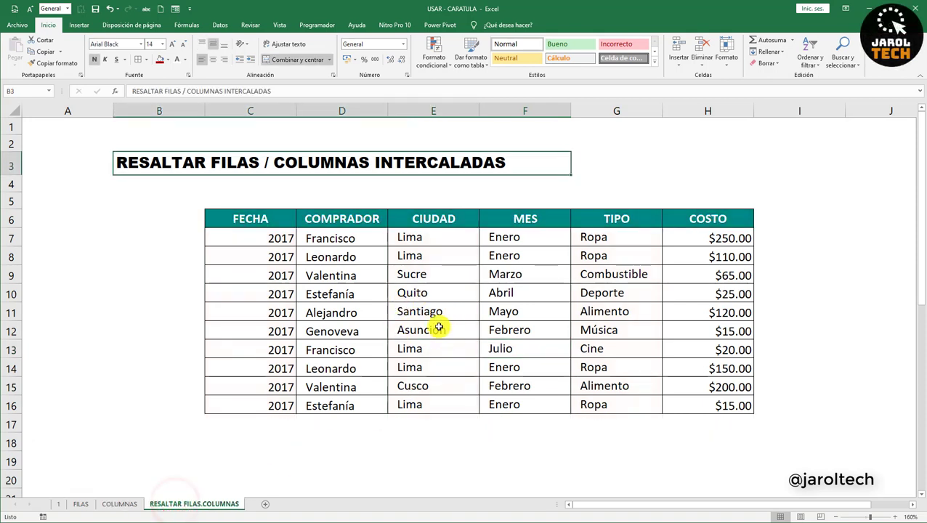
click(277, 238)
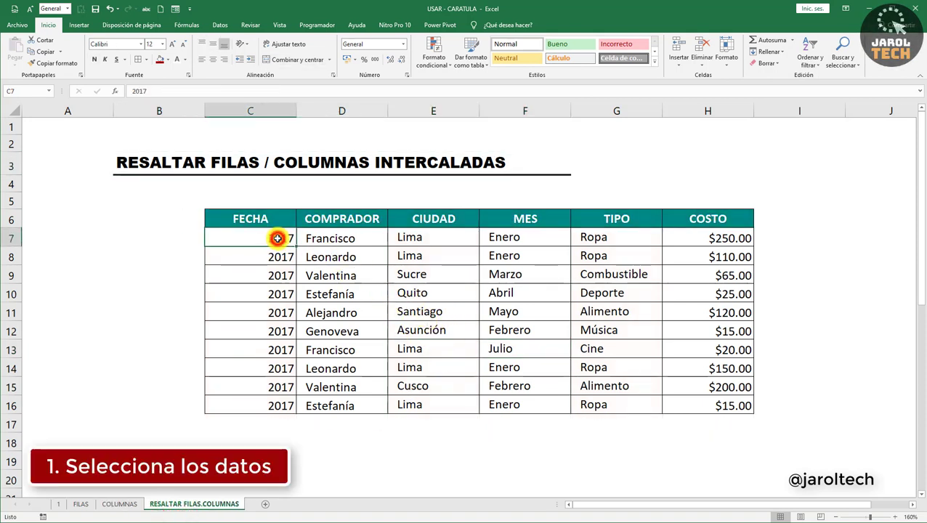
drag(276, 238, 697, 404)
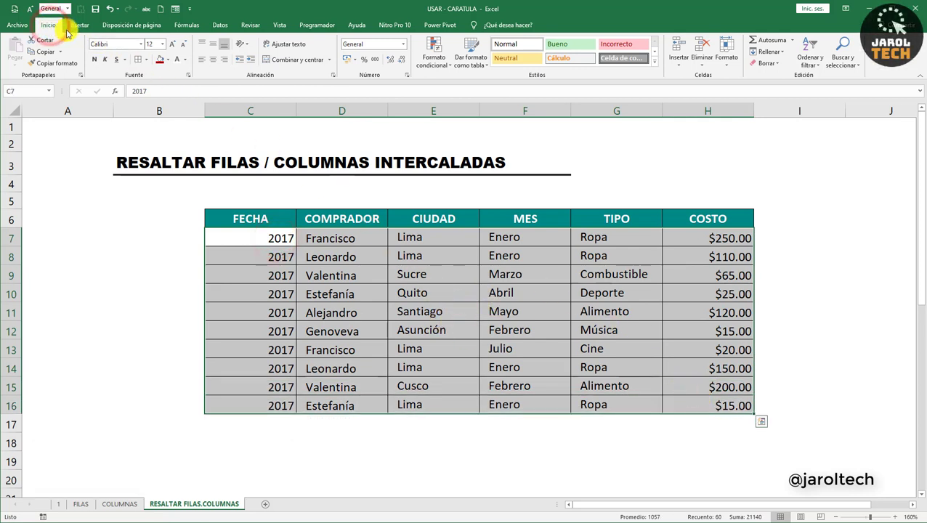
click(442, 65)
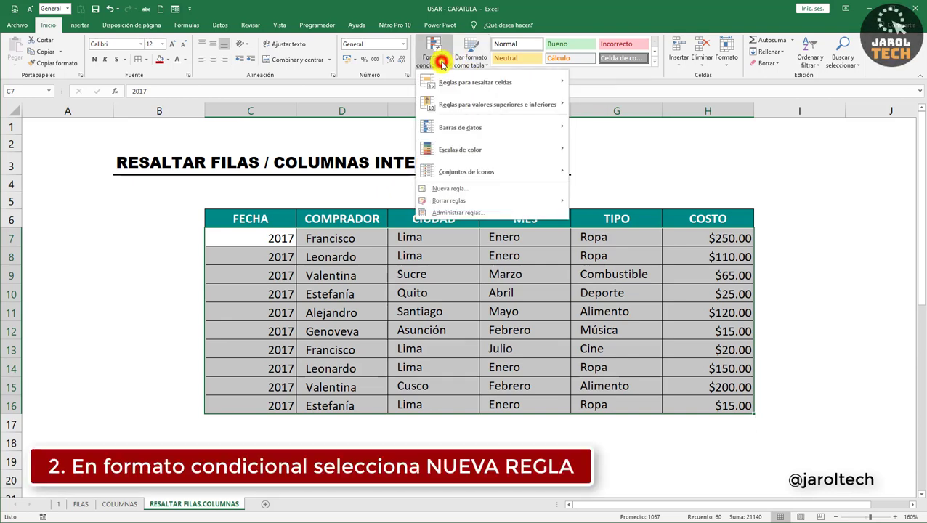
click(446, 189)
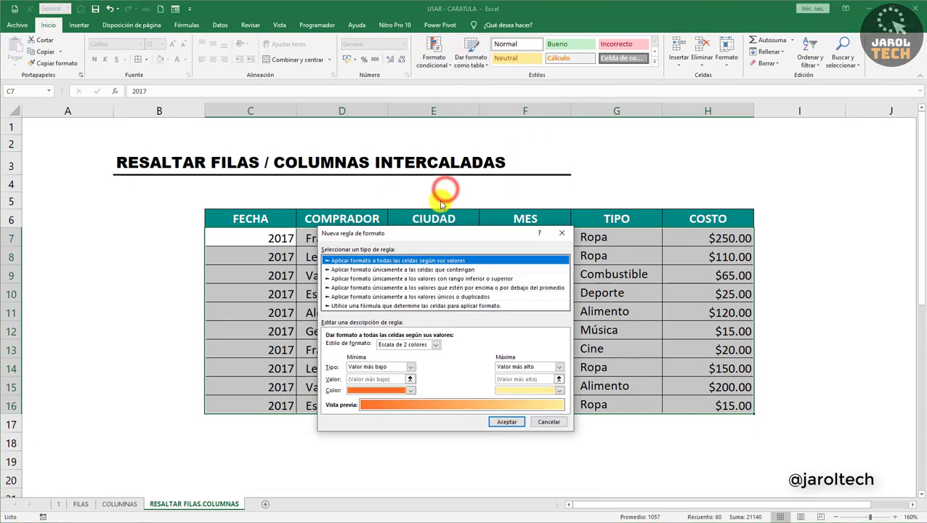
click(389, 306)
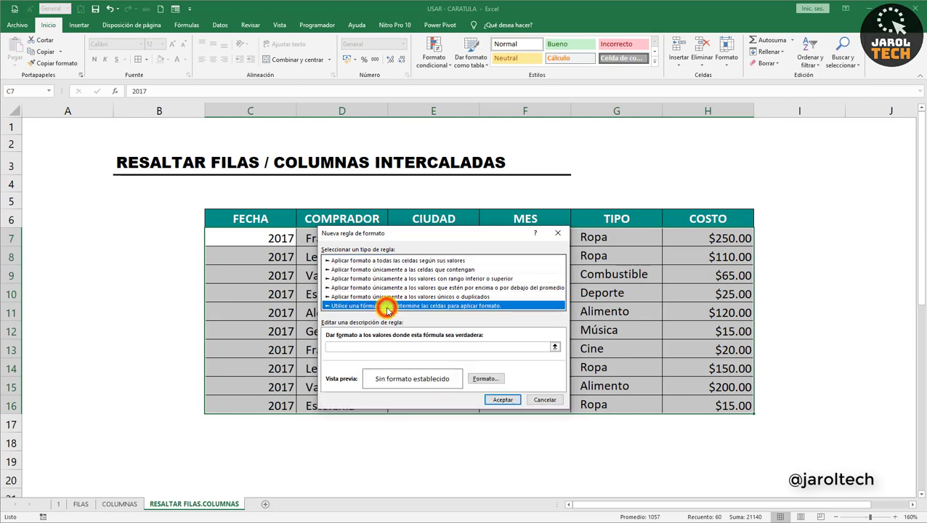
click(357, 347)
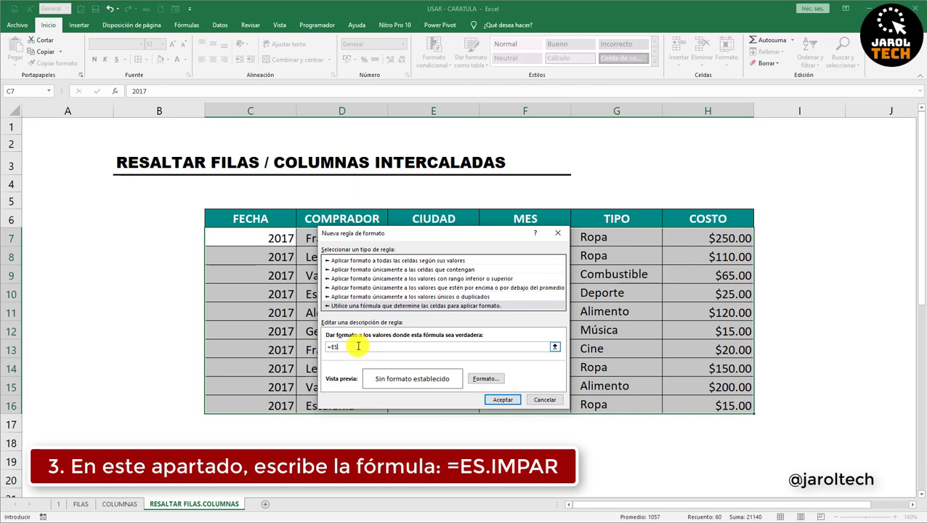
text(=ES.IMPAR)
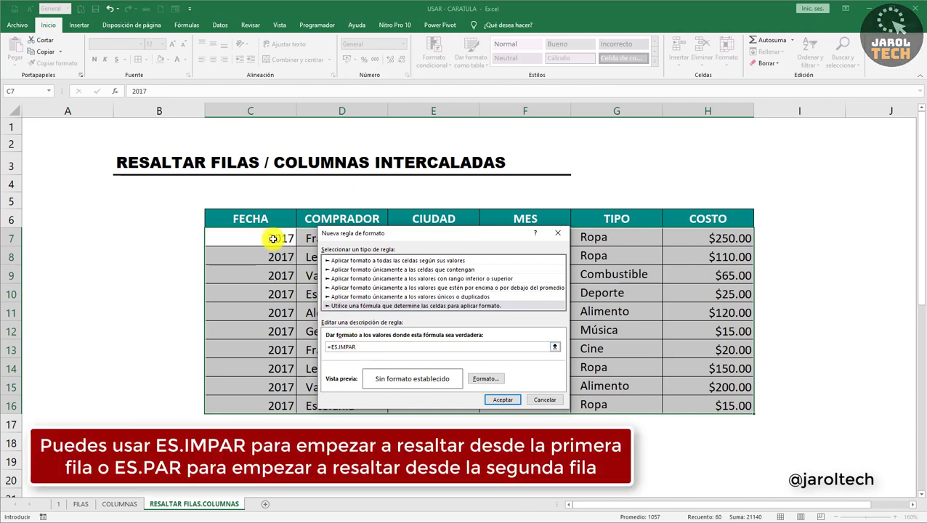
drag(424, 240, 418, 263)
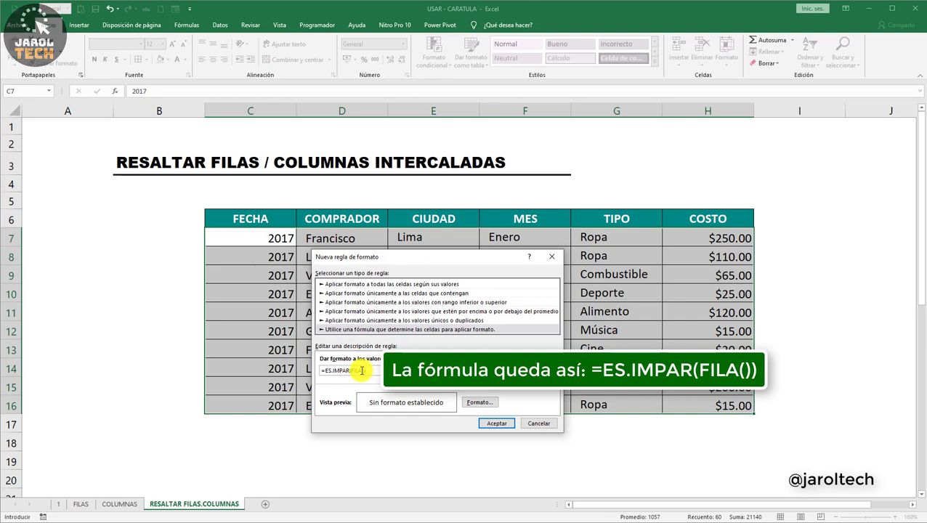
Give the rule's format a solid outline border in the automatic color.
click(474, 403)
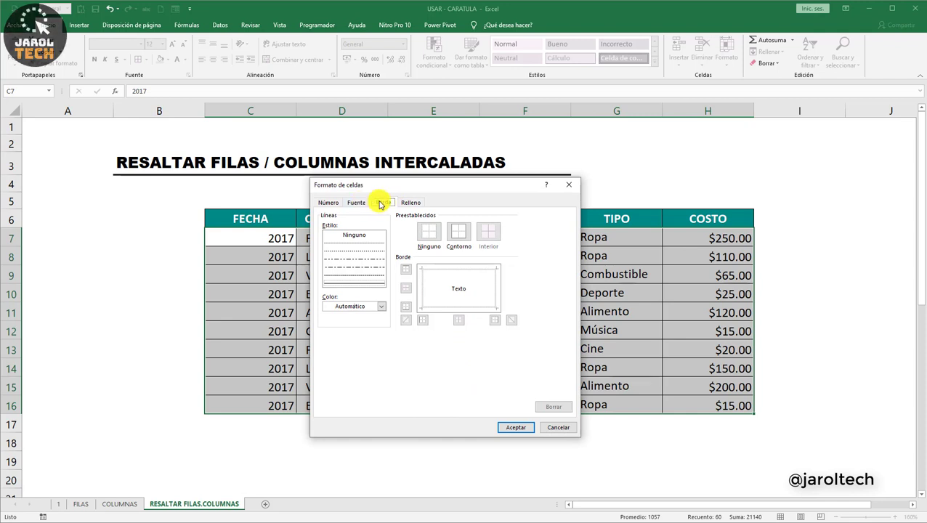
click(381, 305)
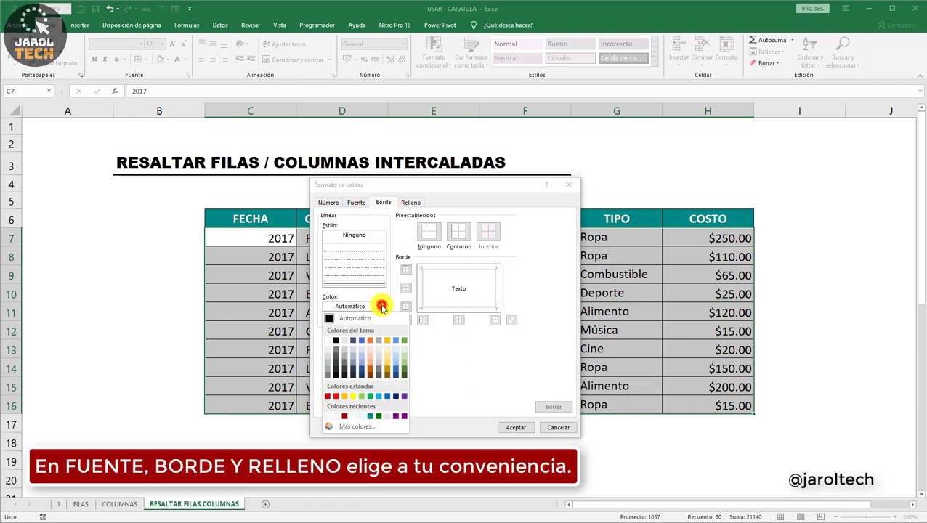
click(331, 320)
click(355, 284)
click(463, 233)
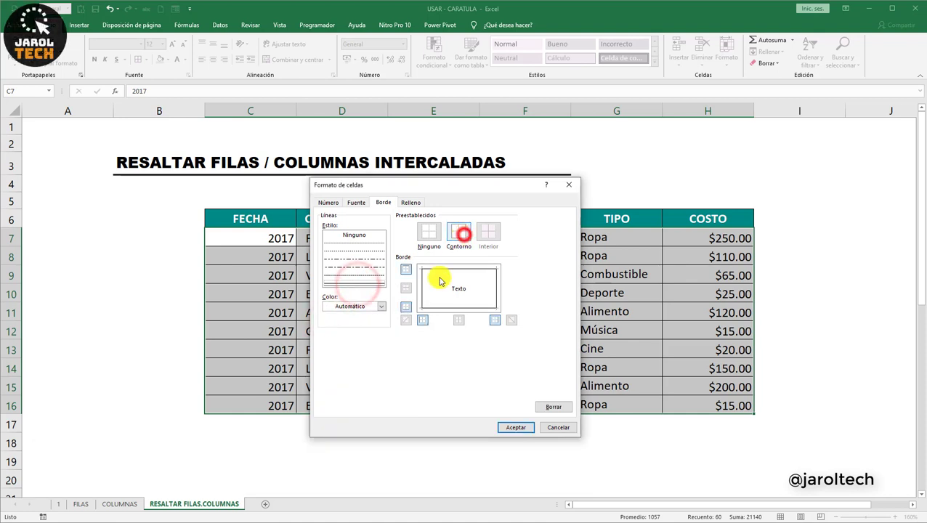
Set the rule's fill to a custom light turquoise, RGB 229, 255, 255, and apply the rule to the table.
click(408, 204)
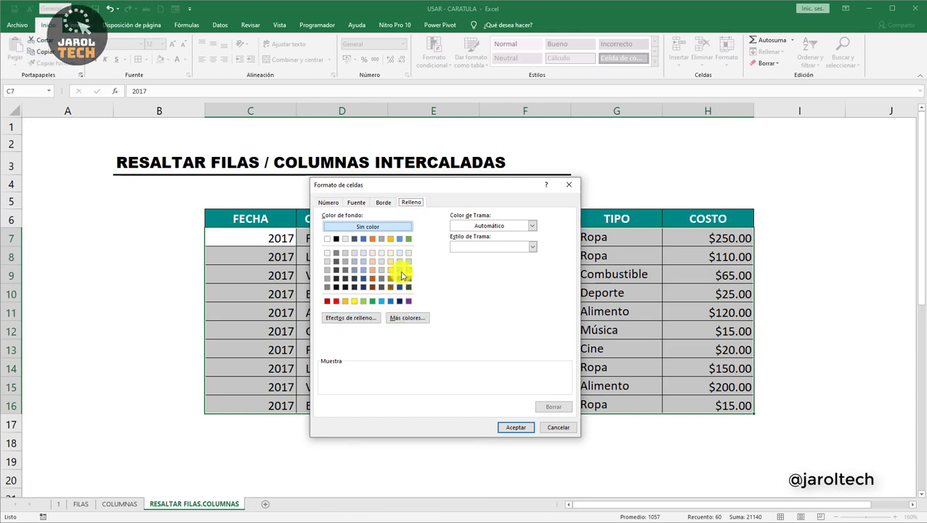
click(407, 317)
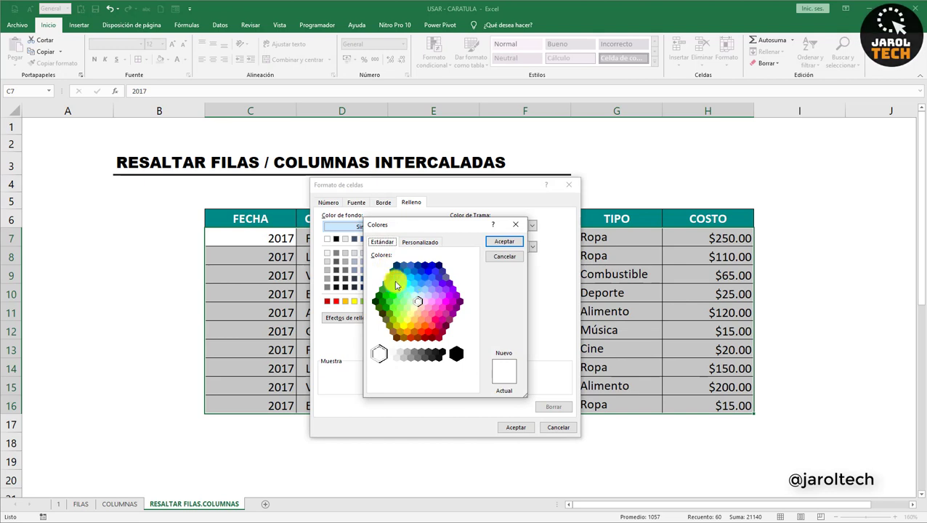
click(396, 281)
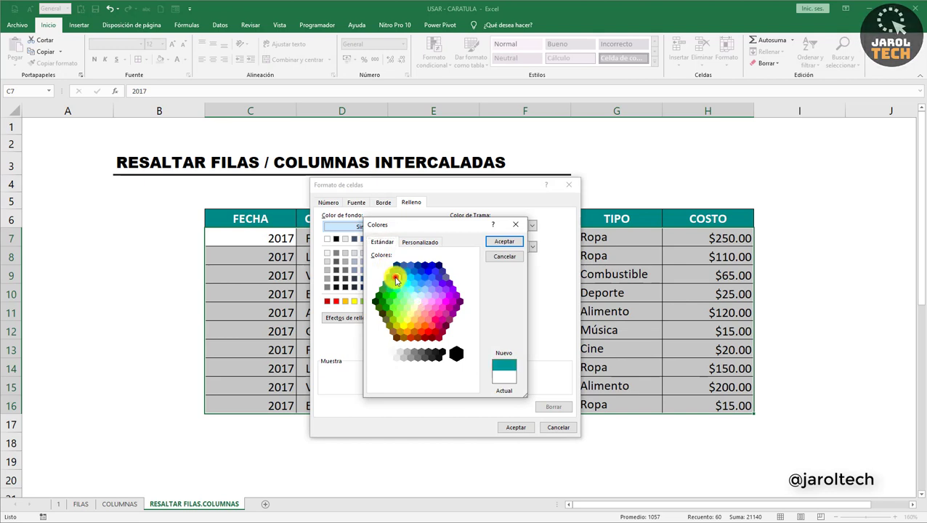
click(416, 242)
drag(473, 309, 470, 269)
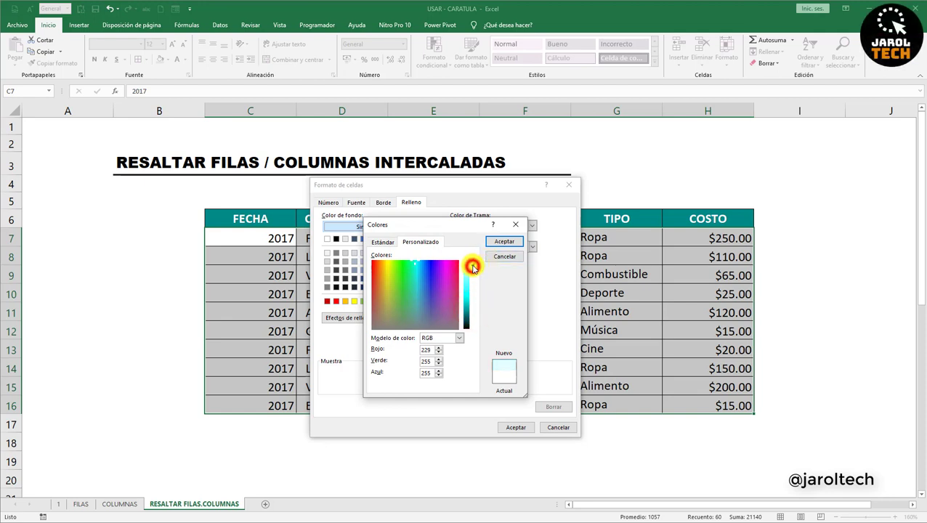
click(501, 242)
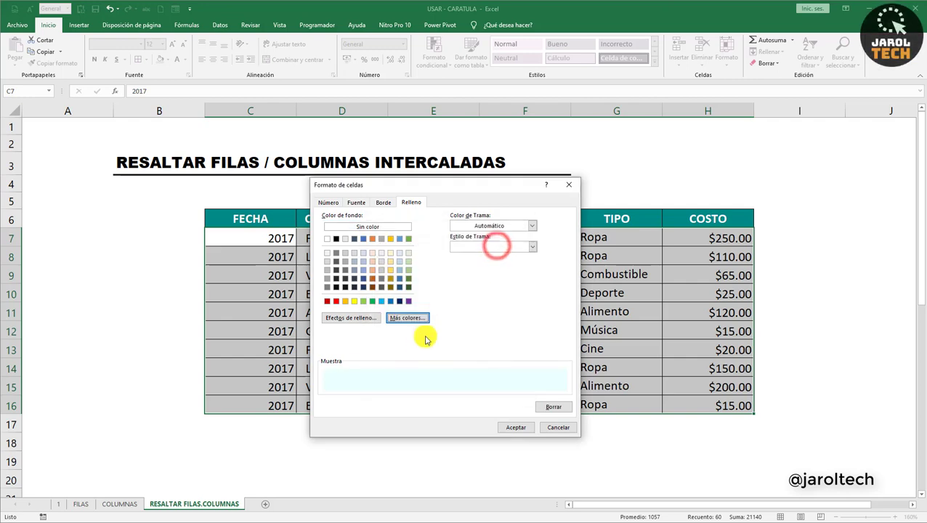
click(520, 428)
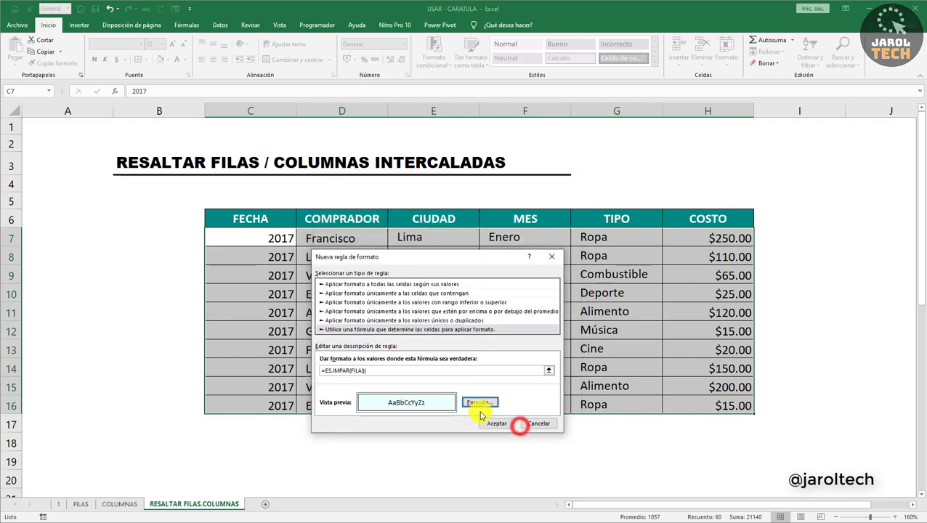
click(489, 419)
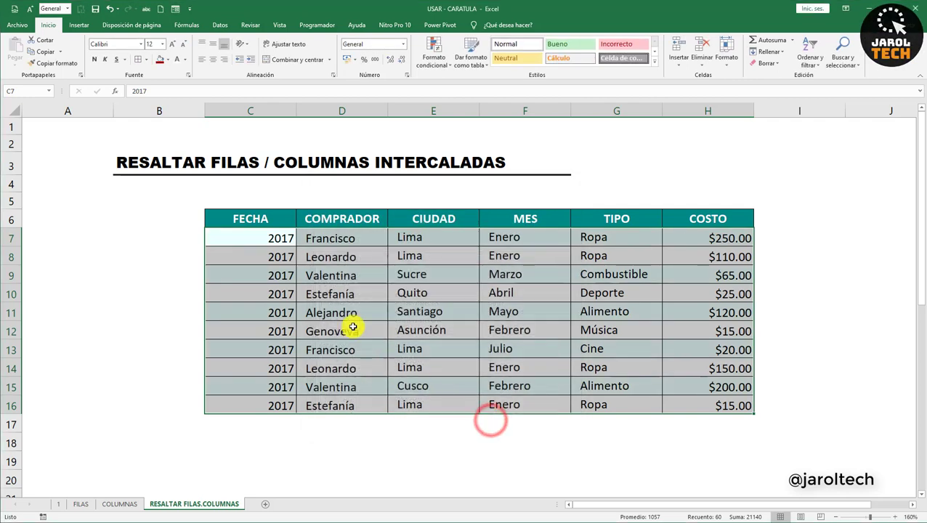
click(345, 314)
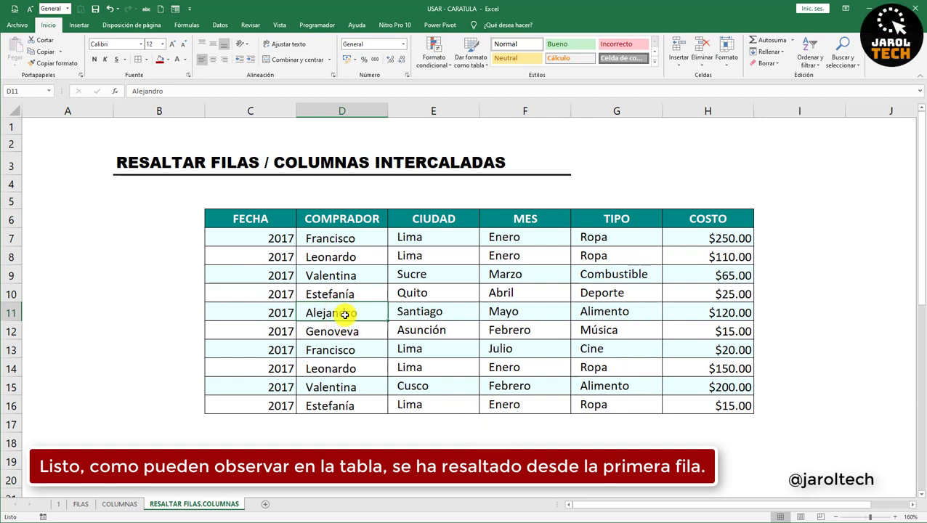
Start a second formula-based conditional formatting rule for C7:H16, using the formula =ES.PAR(FILA()).
drag(277, 239, 694, 401)
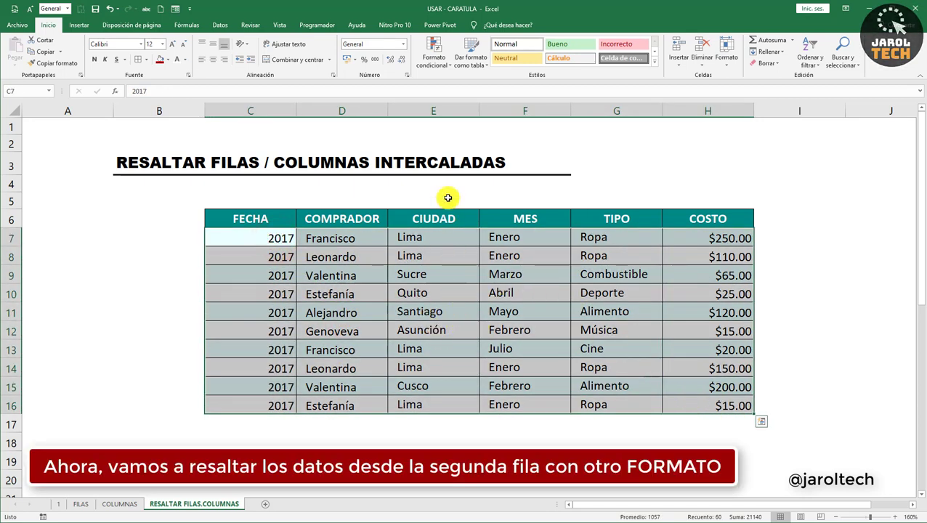
click(435, 60)
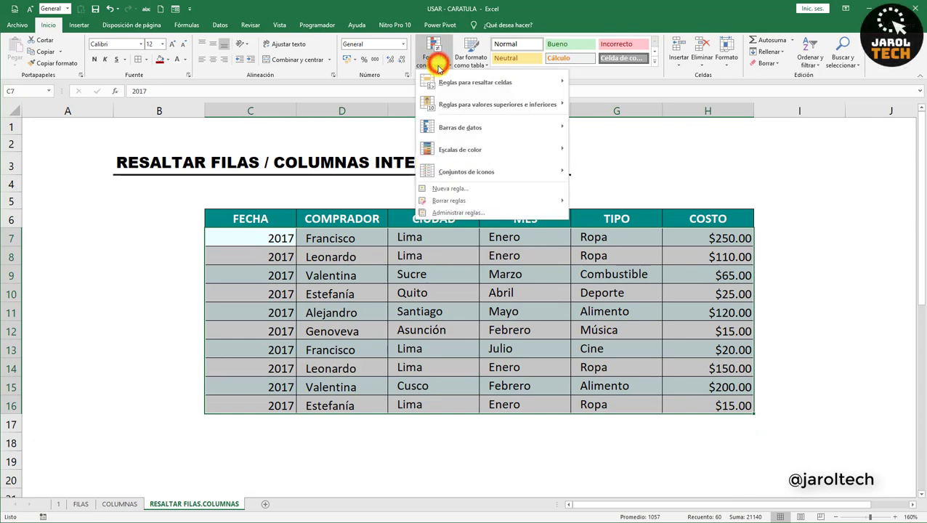
click(463, 215)
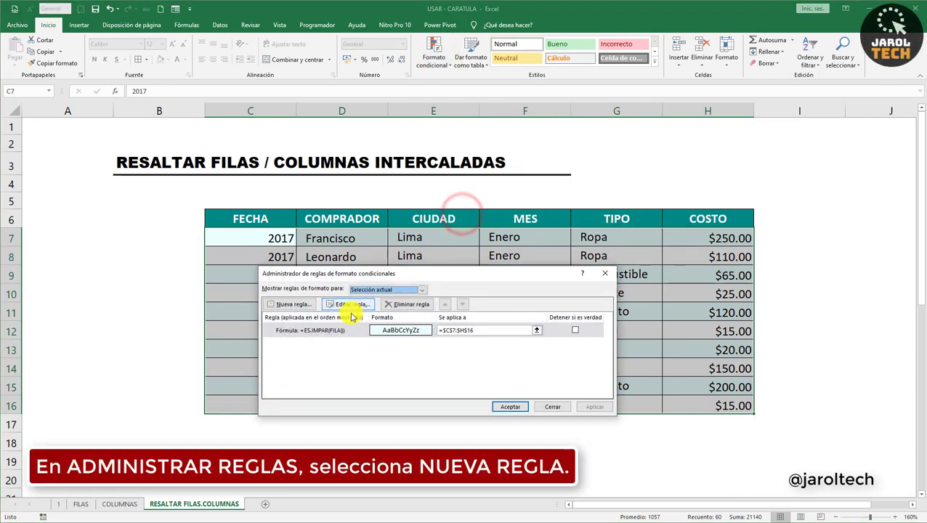
click(331, 331)
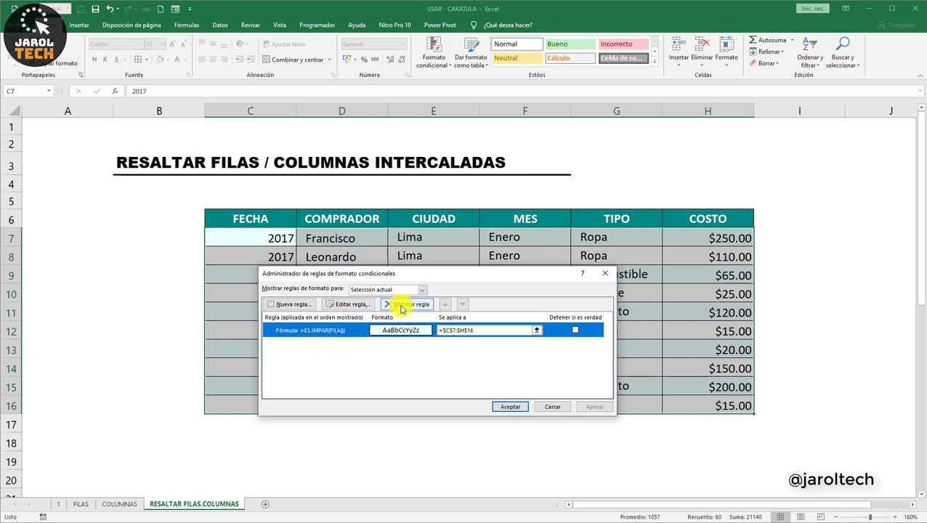
click(295, 308)
click(349, 319)
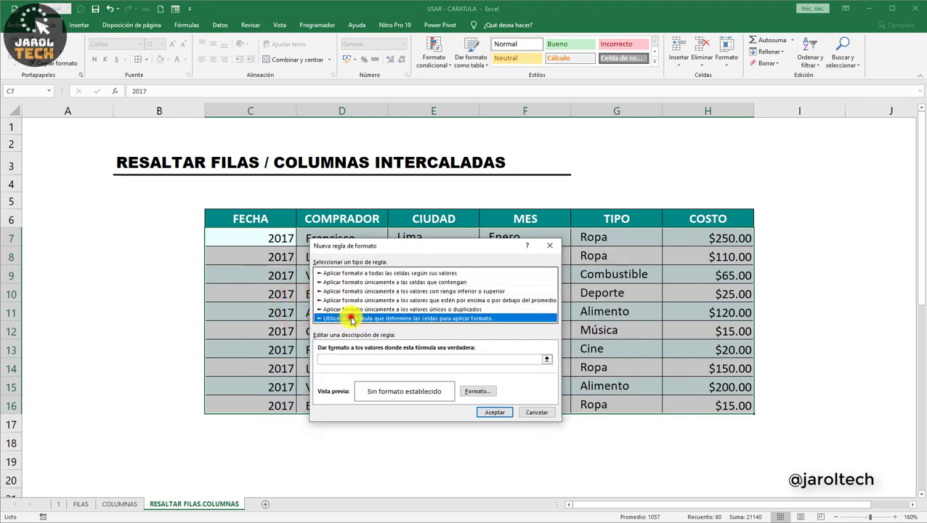
click(339, 358)
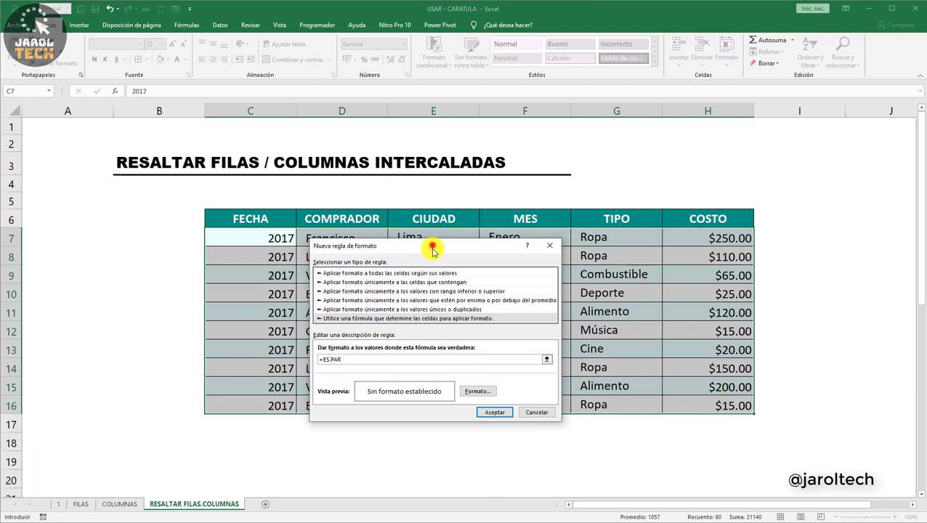
drag(433, 249, 430, 296)
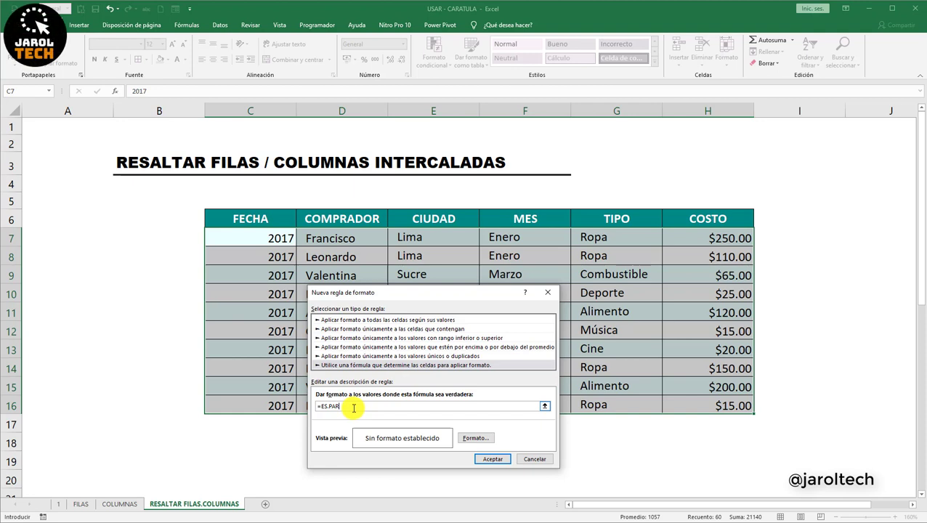
text((FILA()
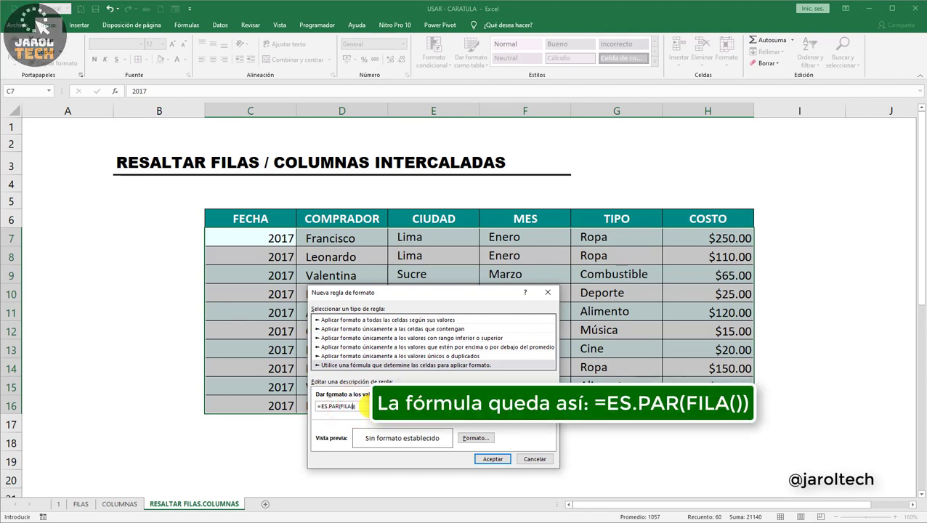
Give the even-row rule's format only a solid outline border in the automatic color.
click(474, 438)
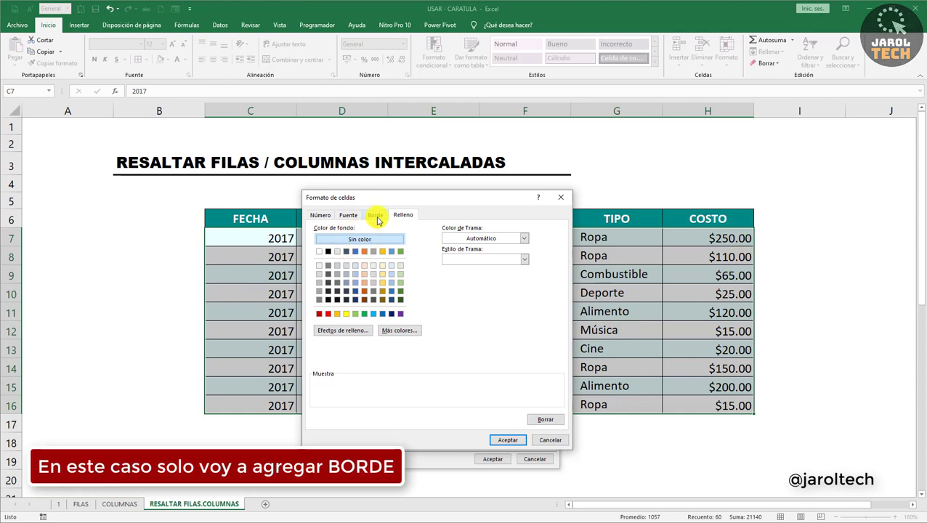
click(375, 215)
click(339, 293)
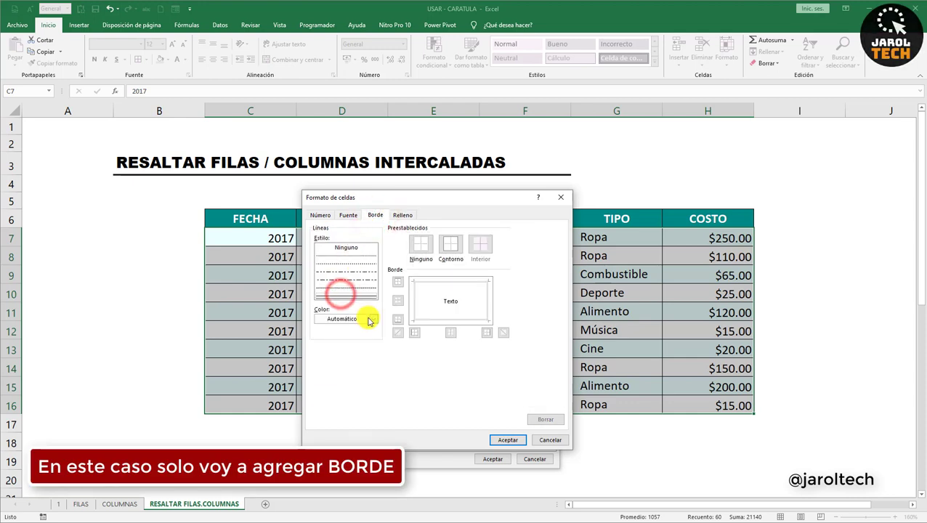
click(373, 318)
click(324, 330)
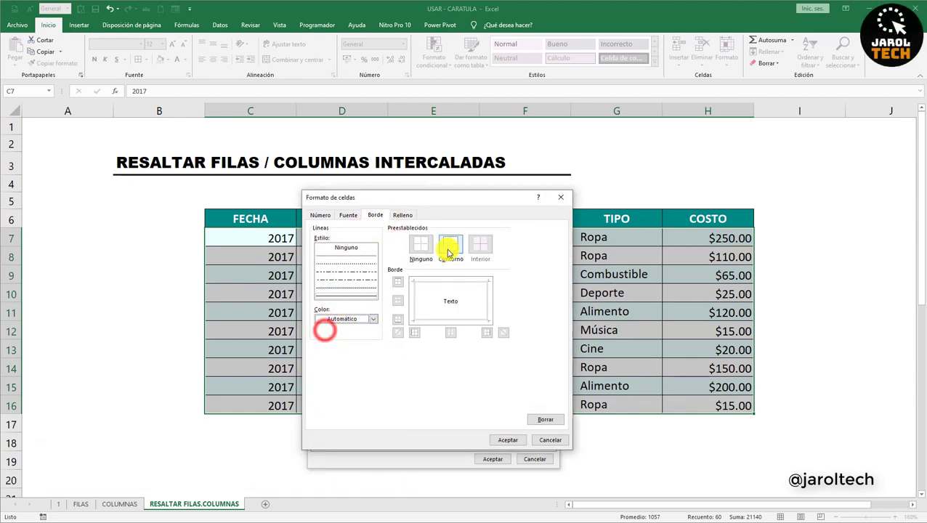
click(451, 245)
click(508, 439)
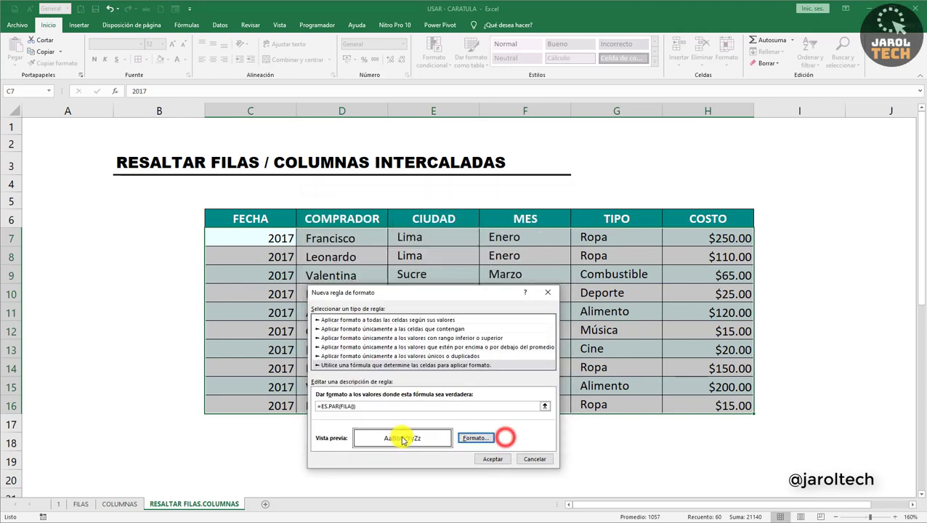
Add the =ES.PAR(FILA()) rule to the rule list and apply both row rules to the table.
click(492, 459)
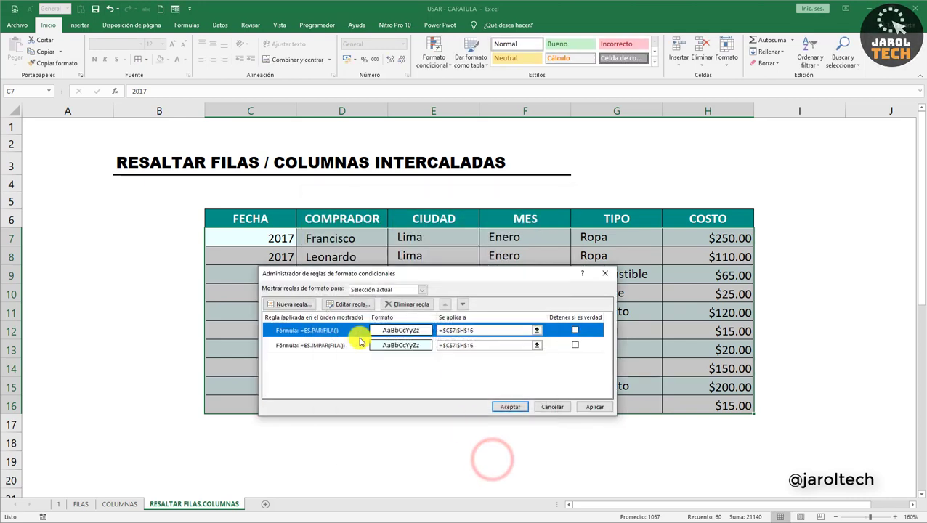
click(327, 346)
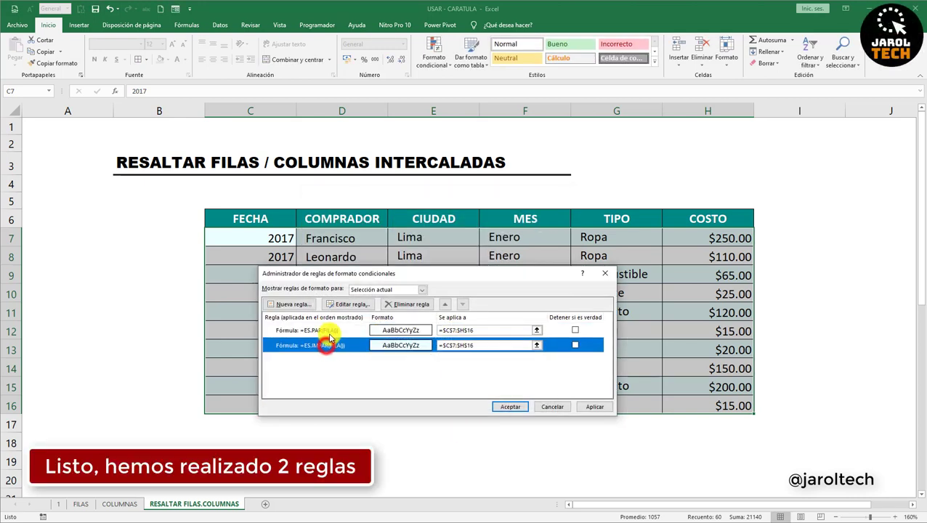
click(327, 331)
click(327, 346)
click(505, 409)
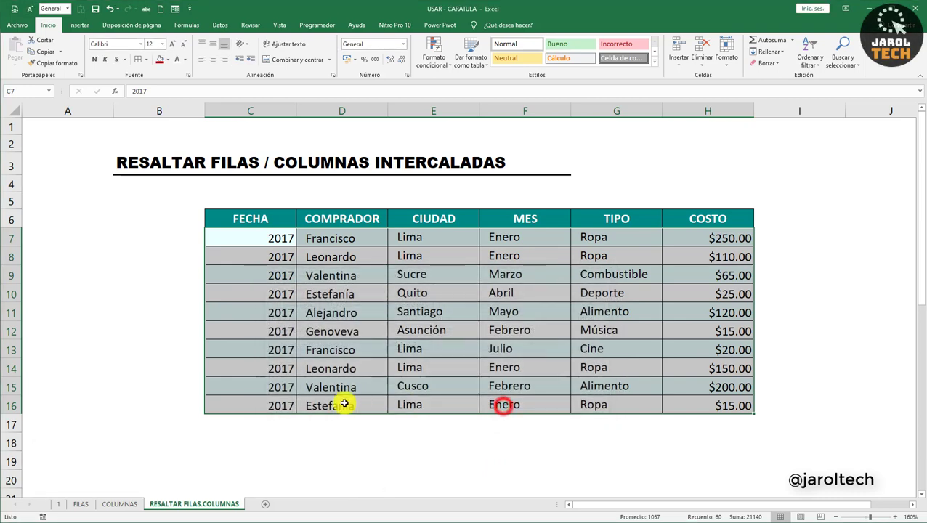
Add a record in row 17 with 2018 as FECHA and a buyer's first name as COMPRADOR.
click(270, 425)
text(2018)
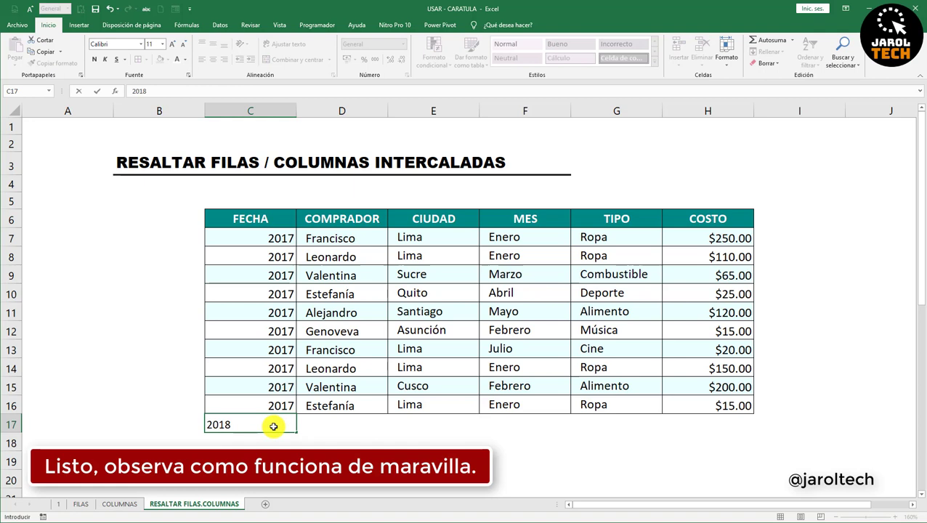
key(Tab)
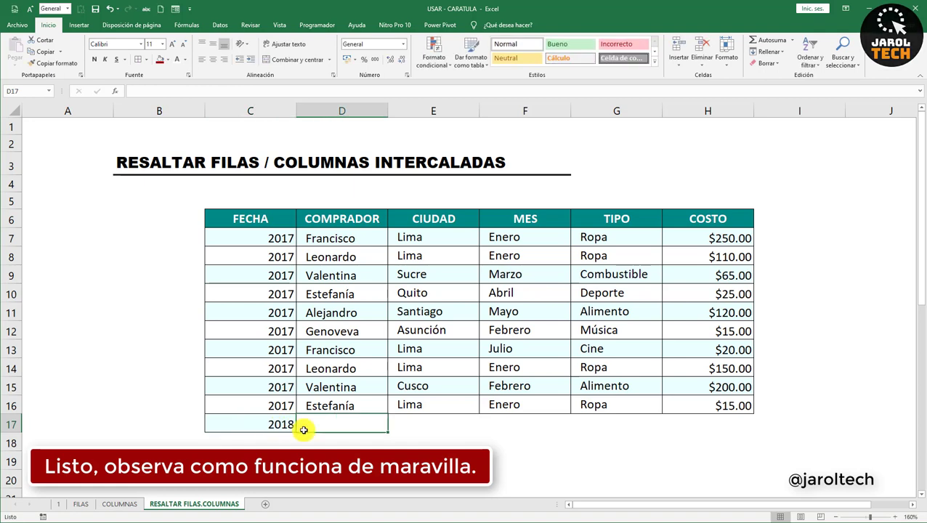
text(Kevin)
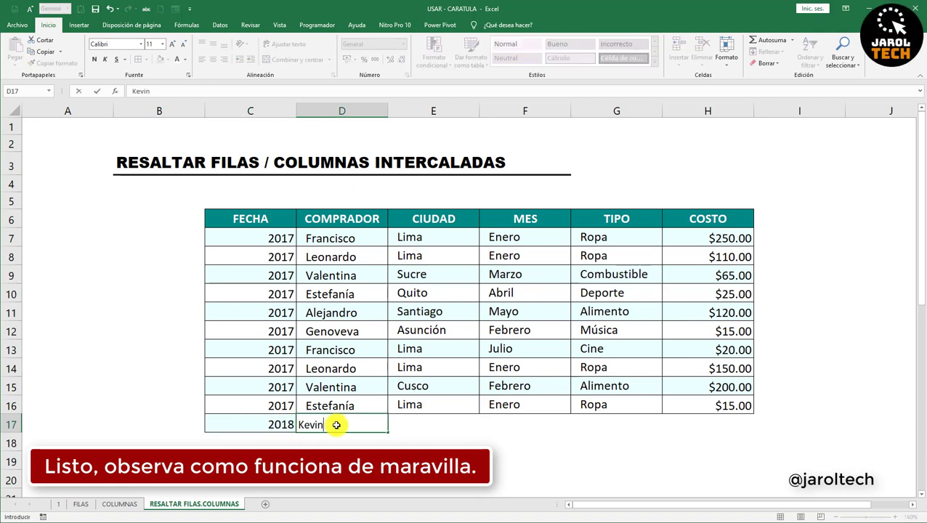
key(Tab)
Add a record in row 18 with 2019 as FECHA and another buyer's first name as COMPRADOR.
click(279, 440)
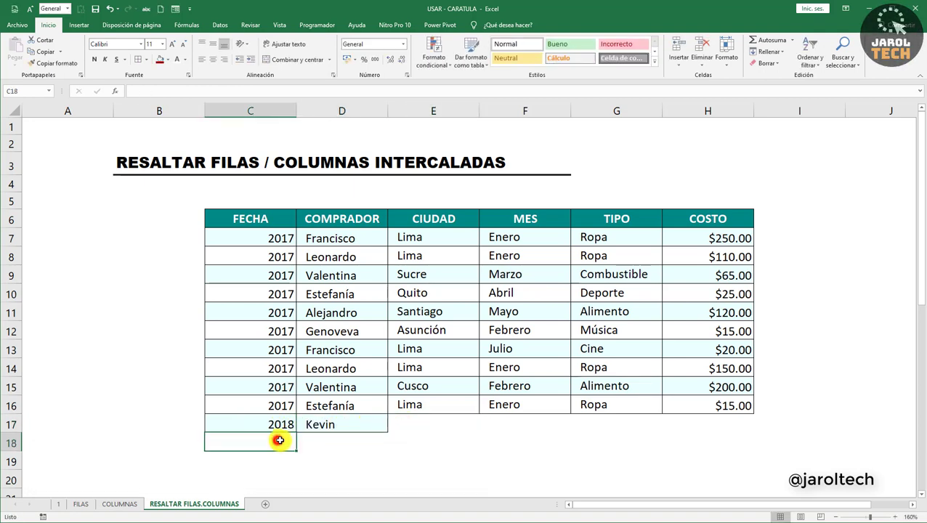
text(2019)
key(Return)
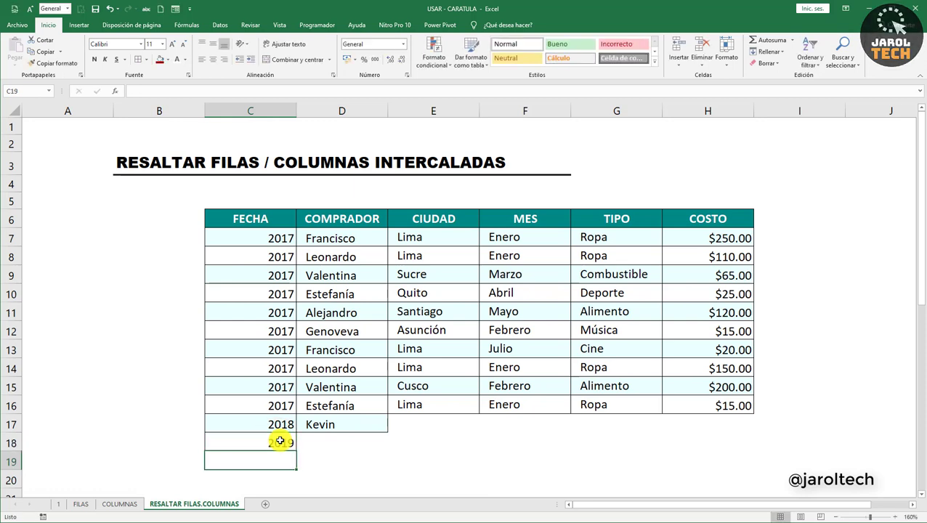
click(333, 443)
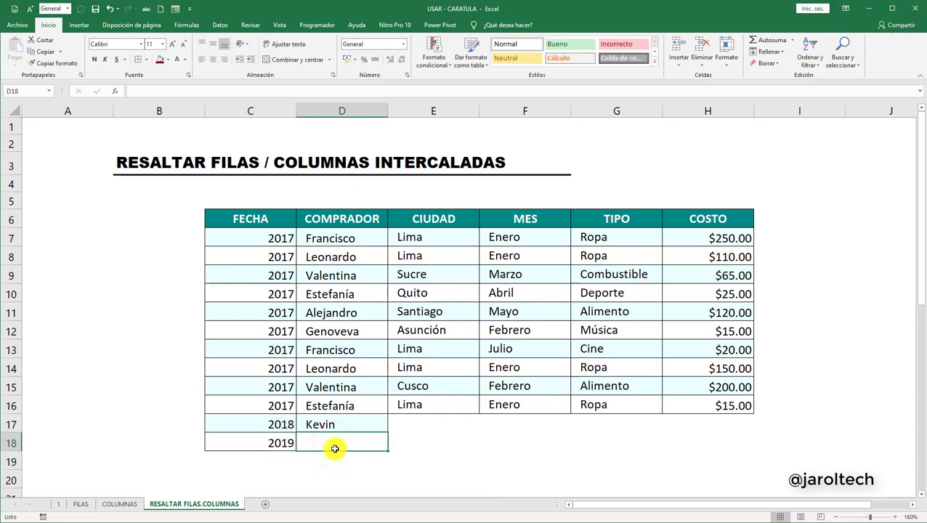
text(Lucas)
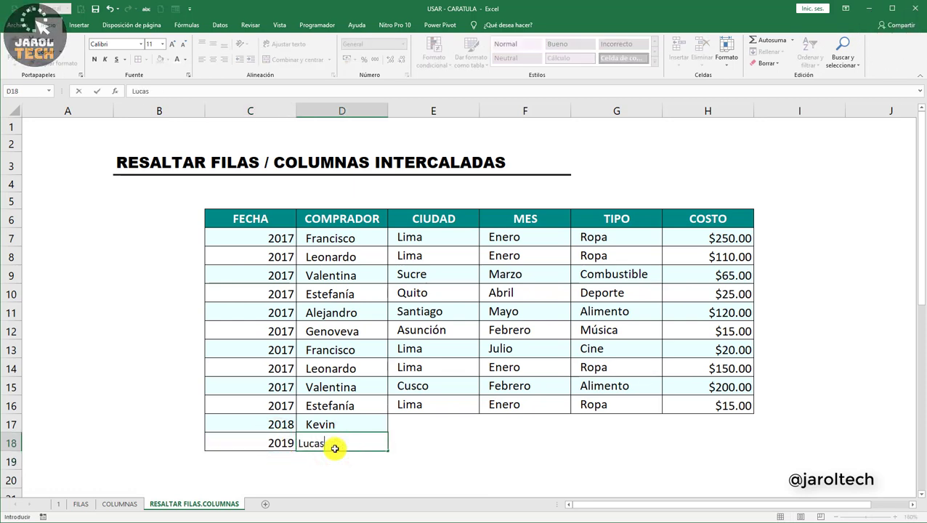
key(Tab)
Enter 2020 as FECHA in cell C19, below the last record.
click(278, 458)
text(2020)
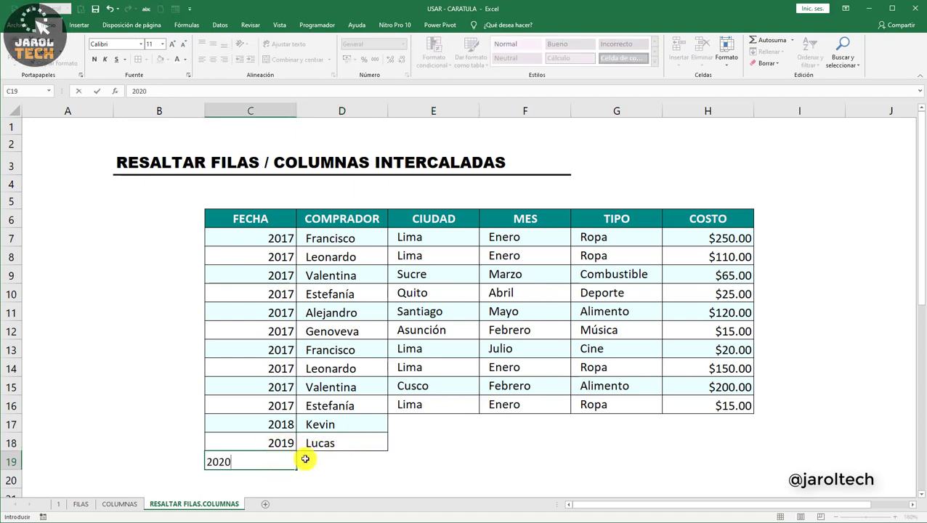
click(337, 456)
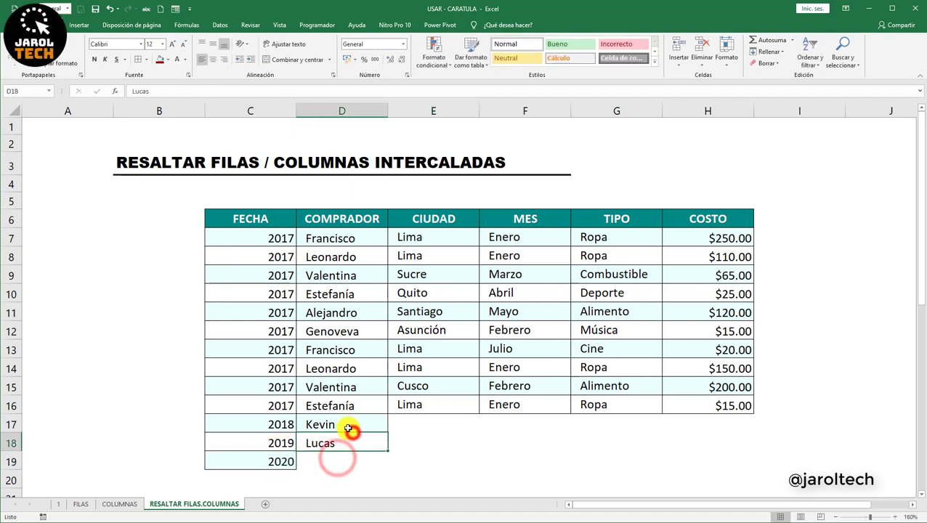
click(352, 426)
click(370, 360)
click(429, 352)
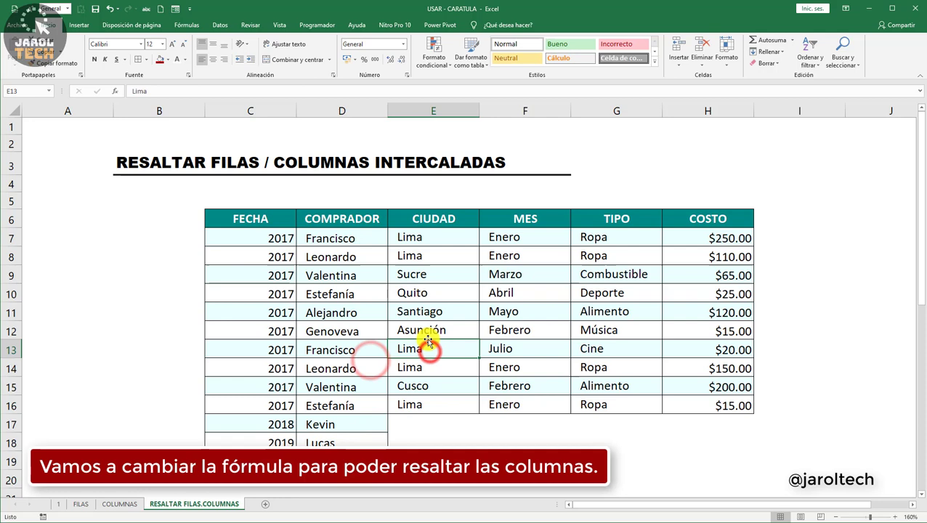
Change the odd-row rule's formula to =ES.IMPAR(COLUMNA()) and apply the edited rule.
click(440, 62)
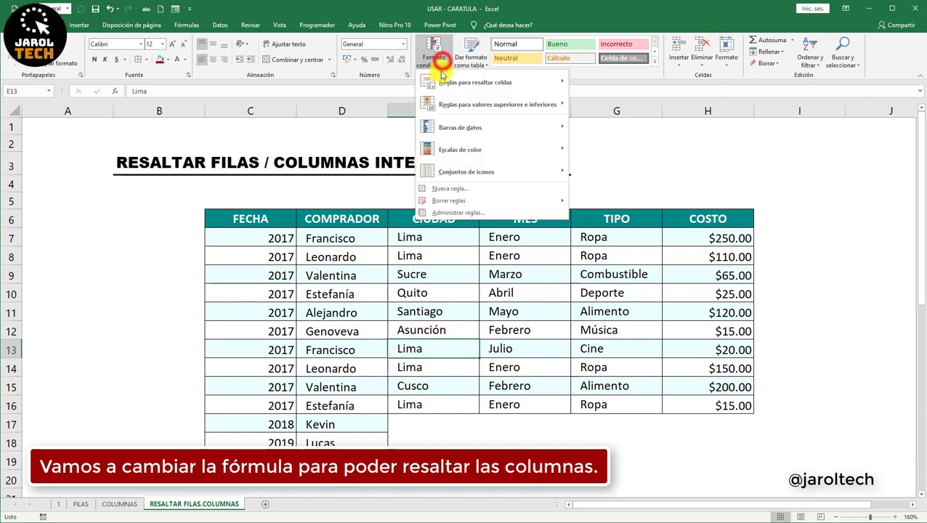
click(453, 213)
click(331, 332)
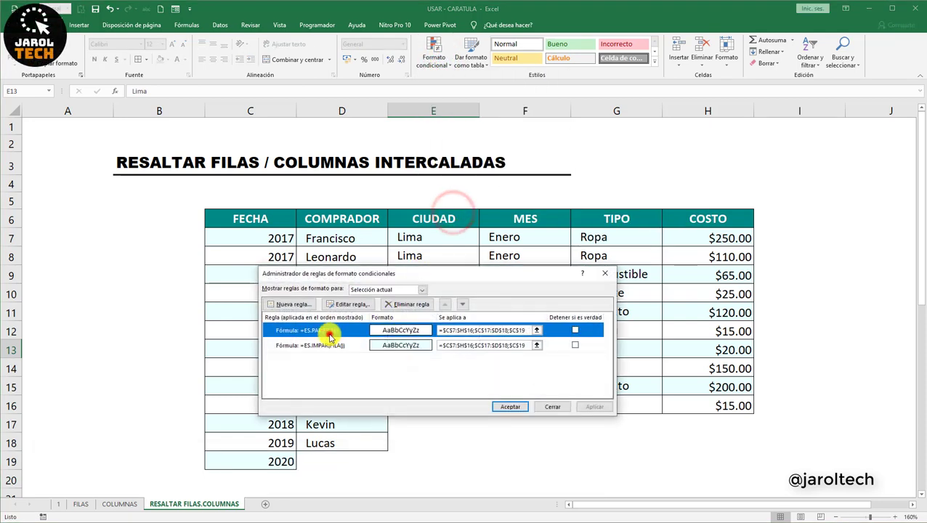
click(334, 347)
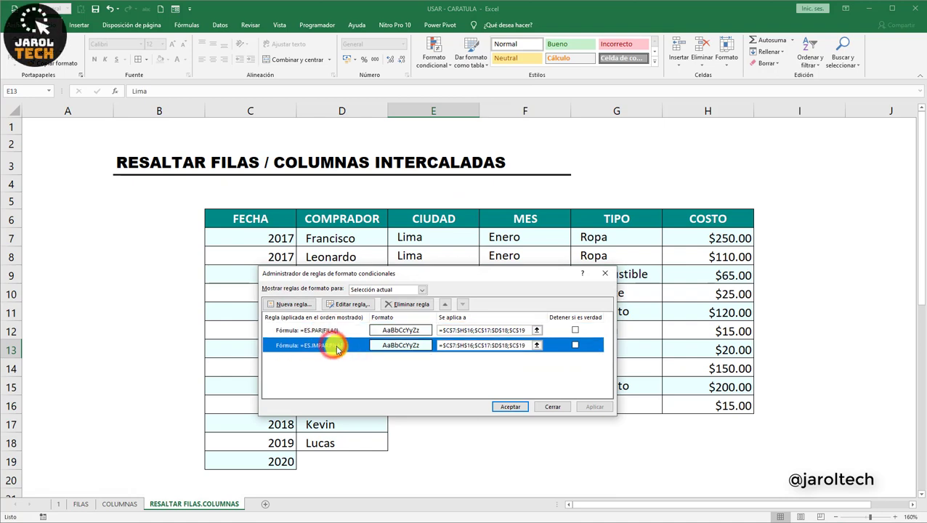
click(345, 304)
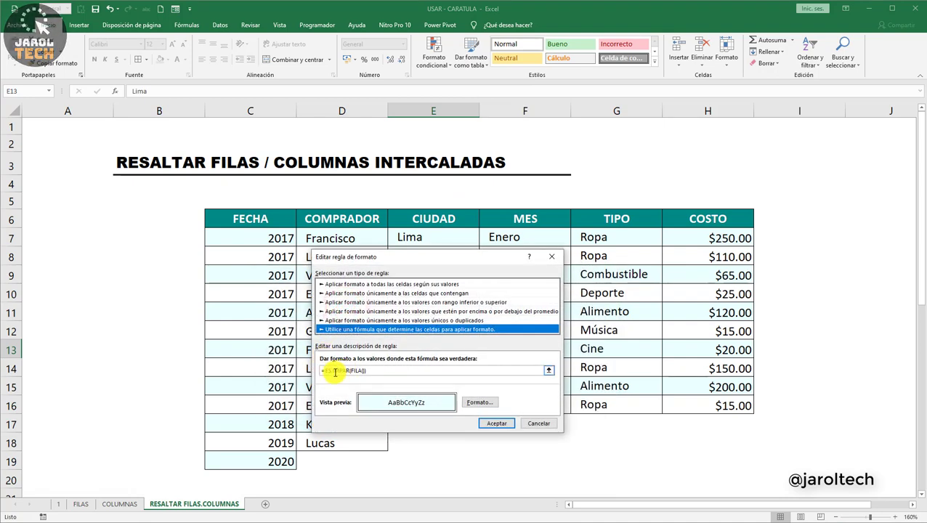
click(335, 371)
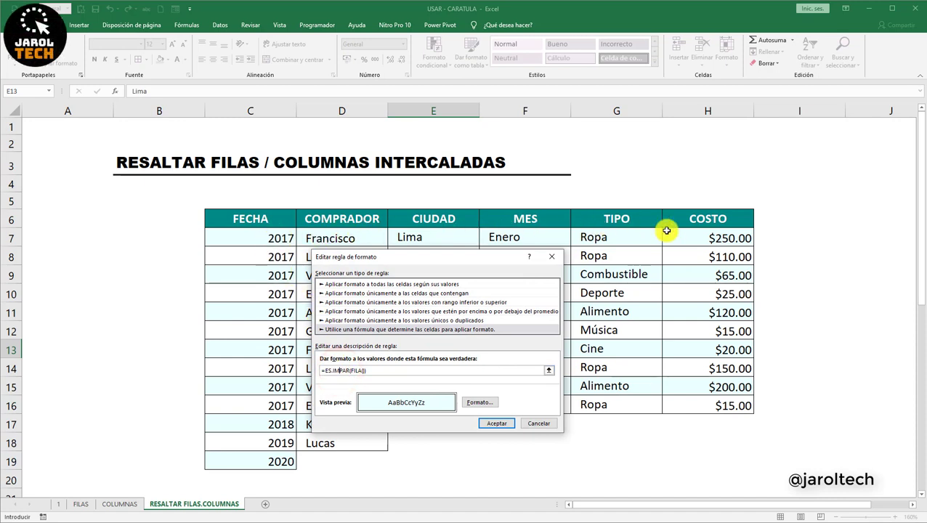
drag(367, 370, 351, 371)
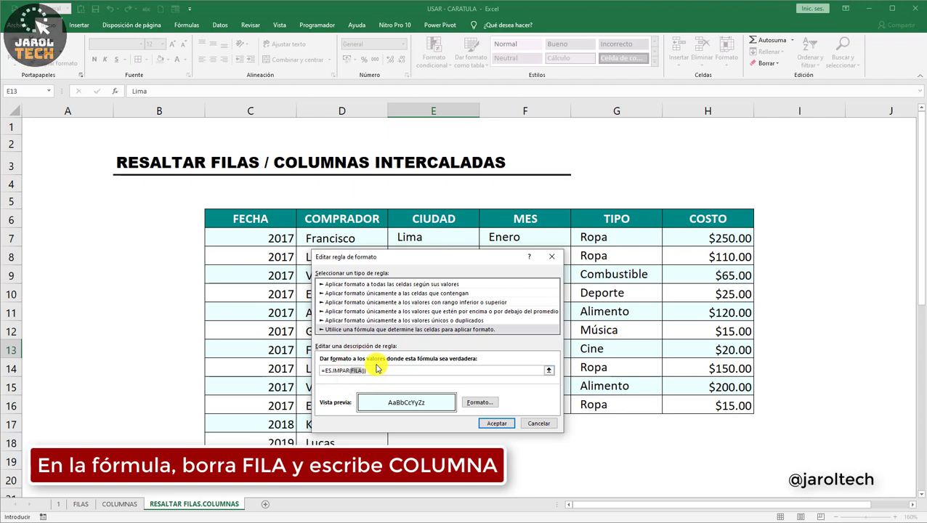
key(BackSpace)
key(BackSpace)
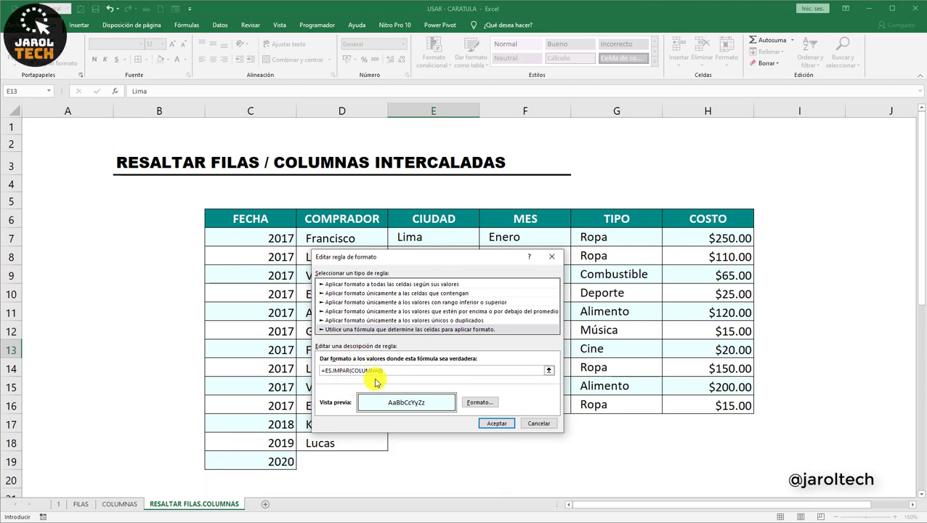
click(497, 423)
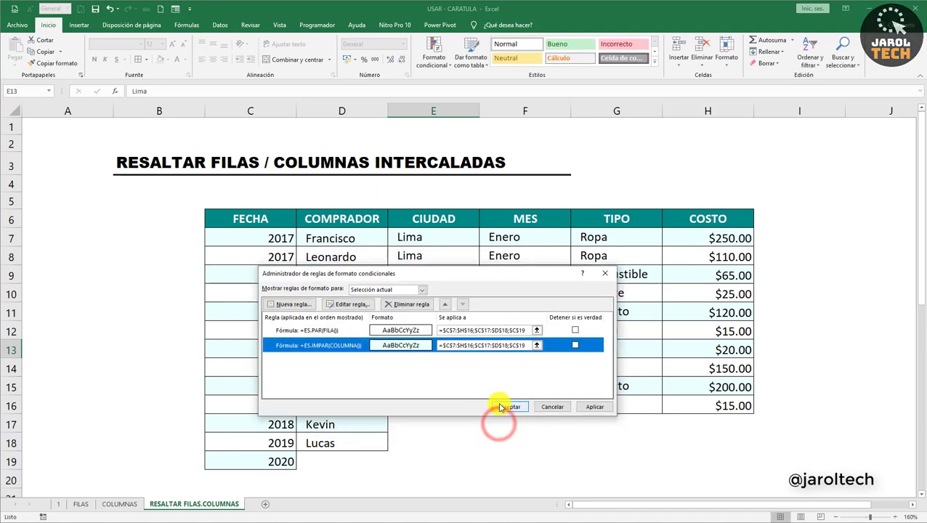
click(502, 407)
Examine the shading of the FECHA, CIUDAD and TIPO columns under the edited rule.
drag(279, 244, 287, 462)
drag(449, 244, 445, 452)
drag(615, 241, 600, 443)
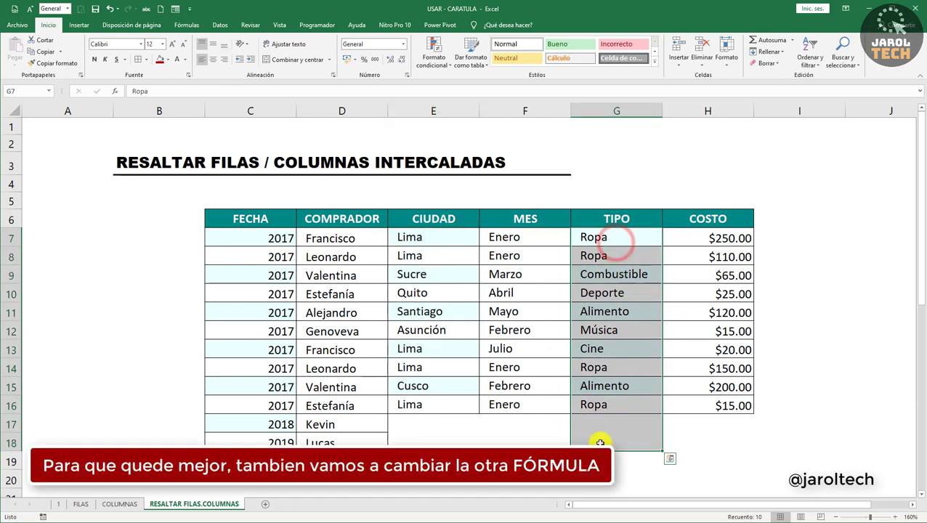
click(593, 411)
click(465, 294)
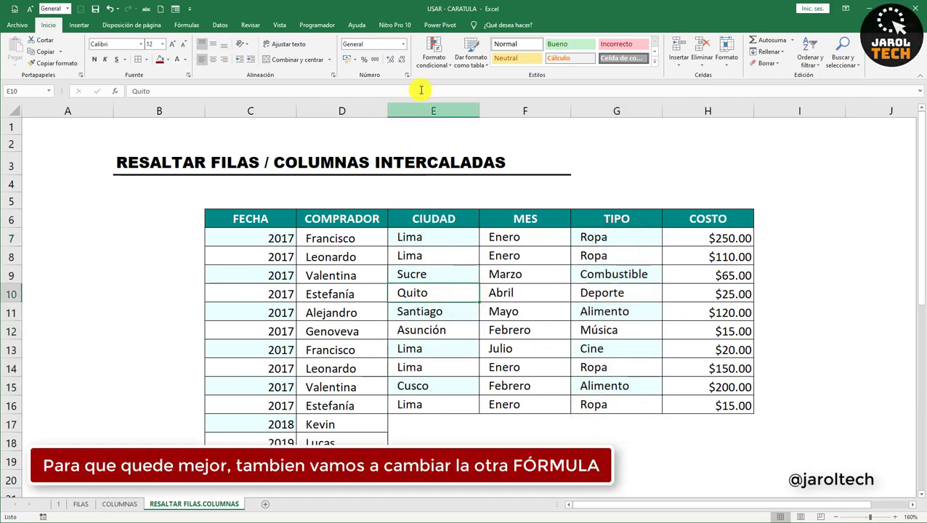
Change the even-row rule's formula to =ES.PAR(COLUMNA()) and apply the edited conditional formatting rule.
click(433, 55)
click(446, 218)
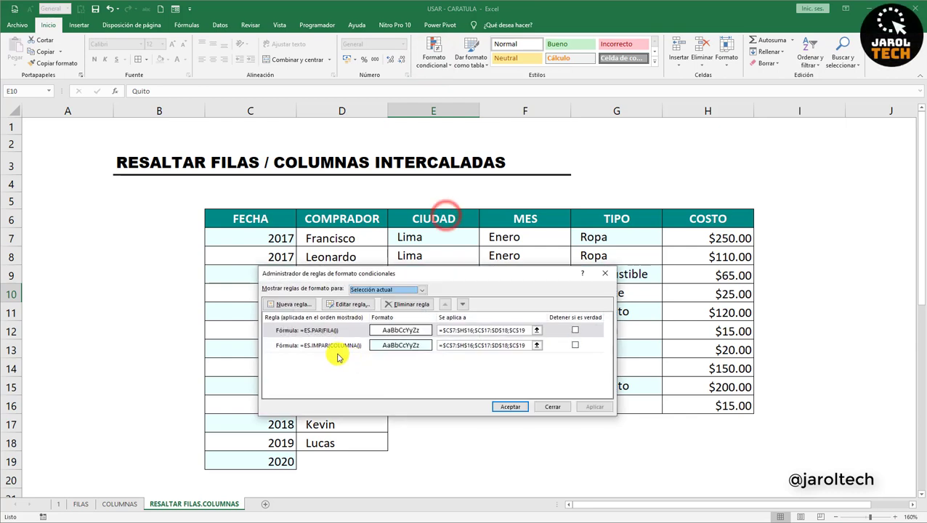
click(332, 347)
click(319, 331)
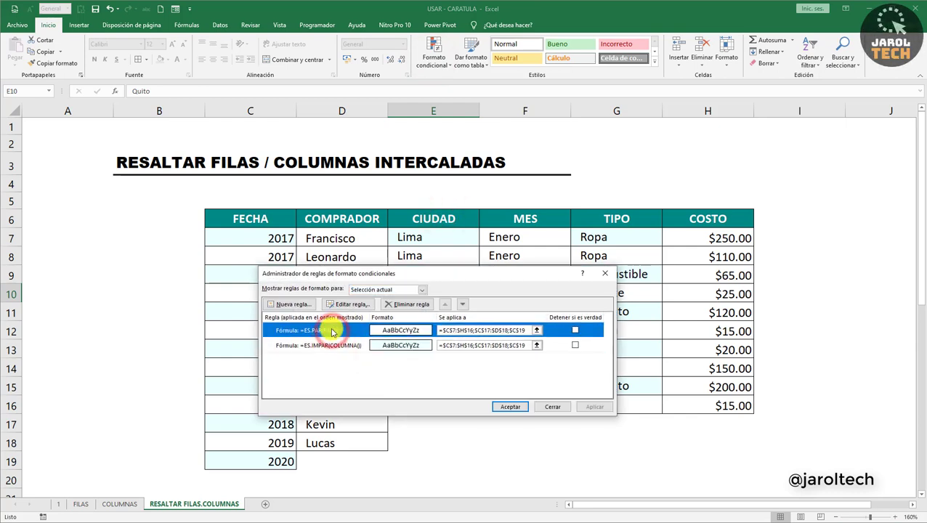
click(347, 304)
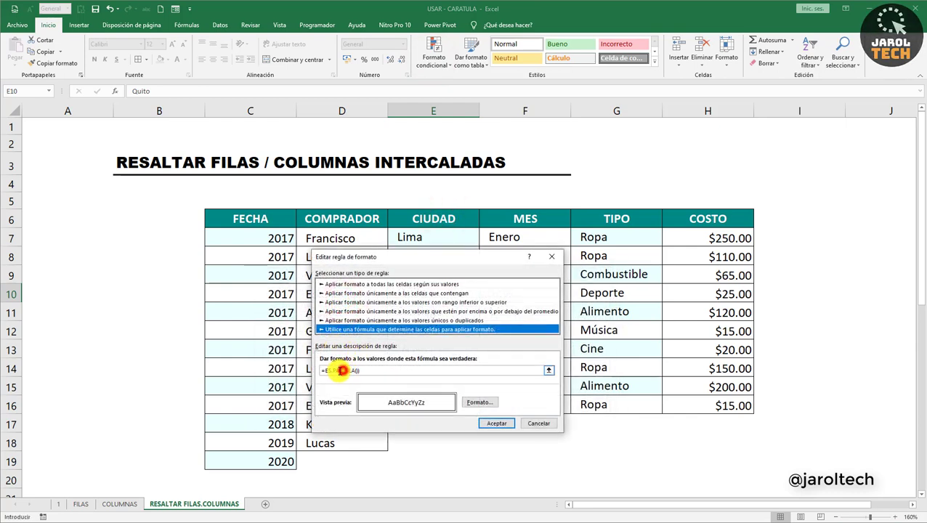
double_click(335, 370)
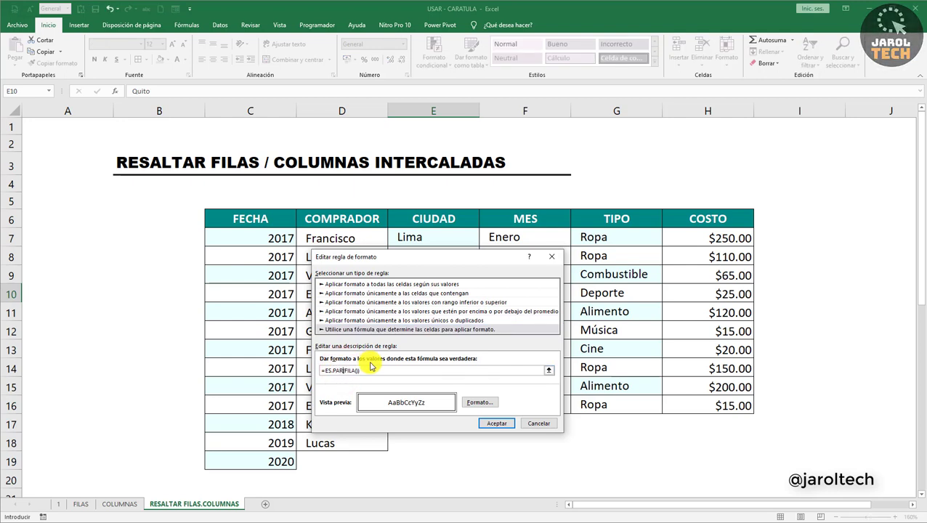
click(353, 370)
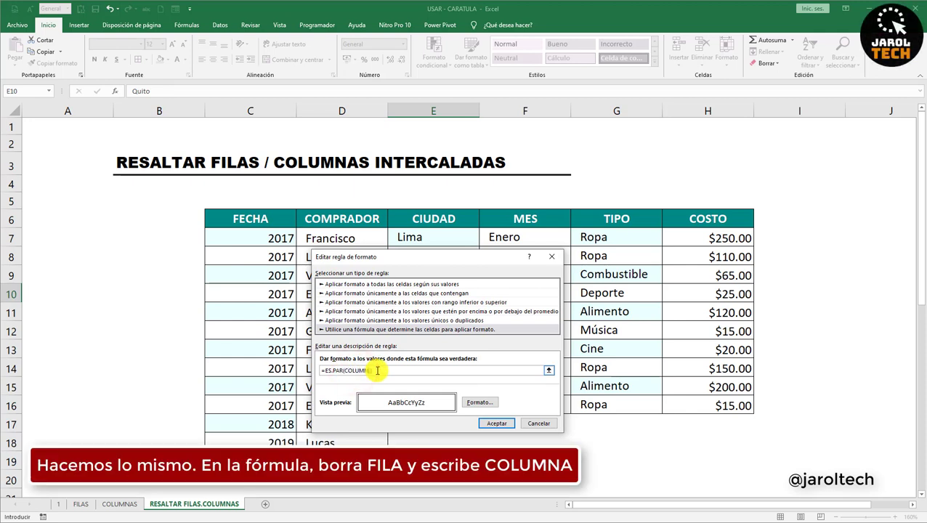
click(488, 423)
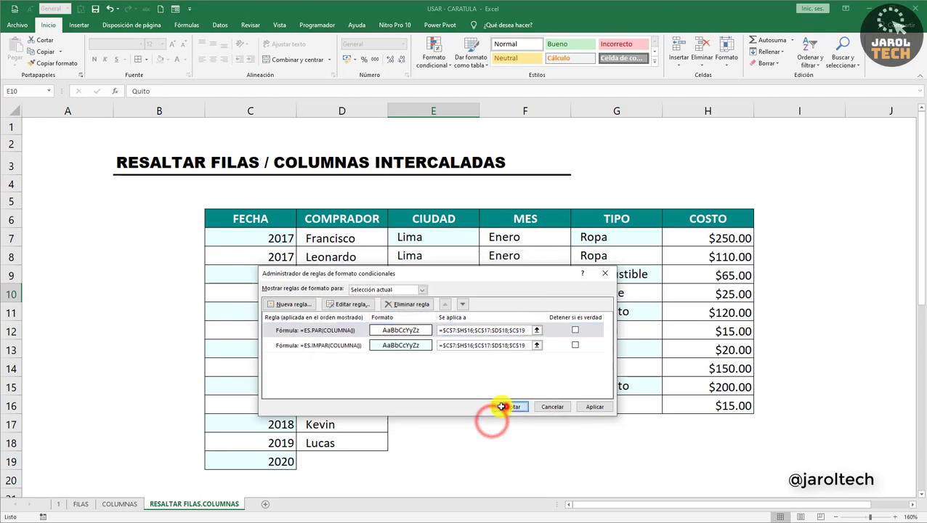
click(494, 409)
Select the table from C6 to H19 and examine the alternating column shading.
click(276, 236)
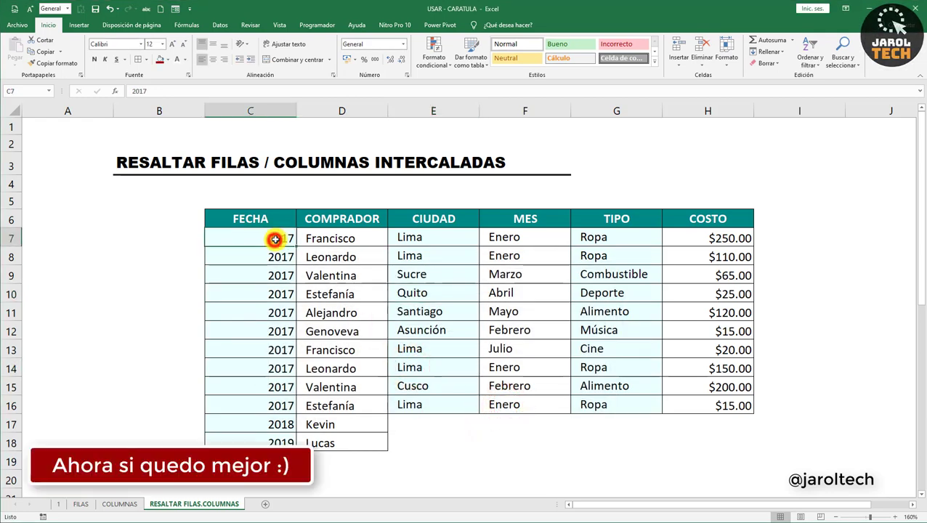
drag(278, 223, 280, 239)
drag(362, 257, 720, 445)
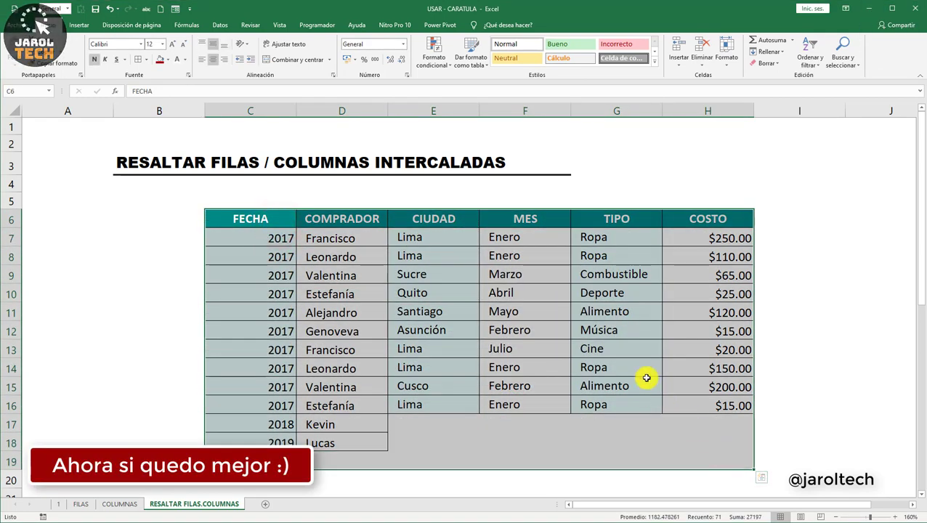
drag(632, 362, 626, 350)
Enter J as test data in cells I7, I8, I9 and I11, beside the COSTO column.
click(775, 239)
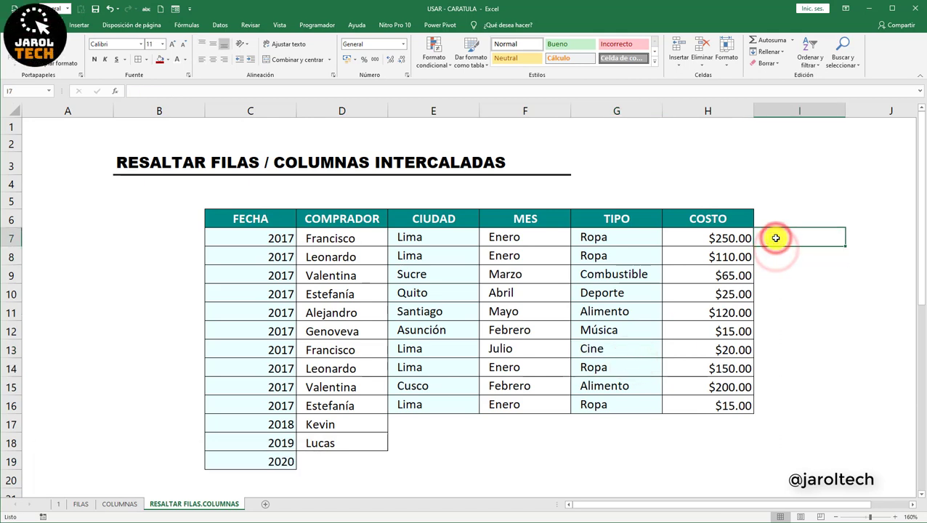
text(J)
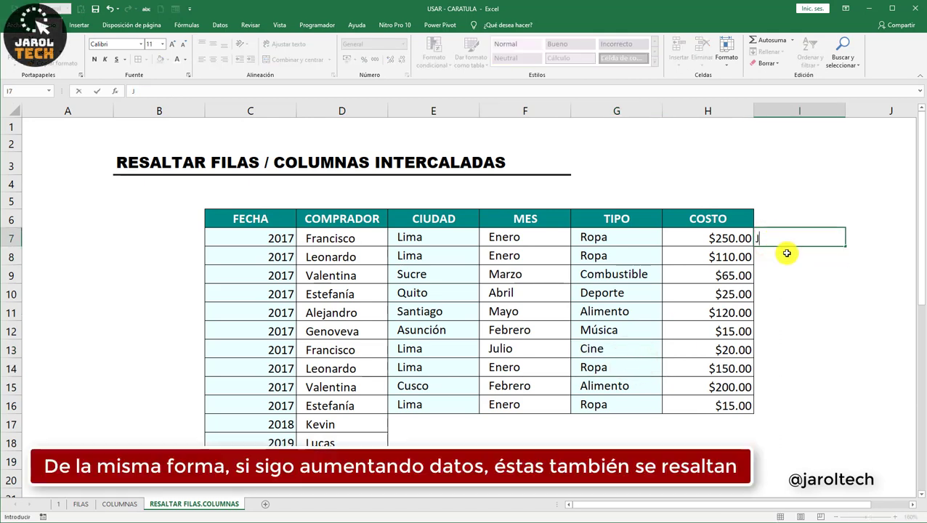
click(842, 256)
text(J)
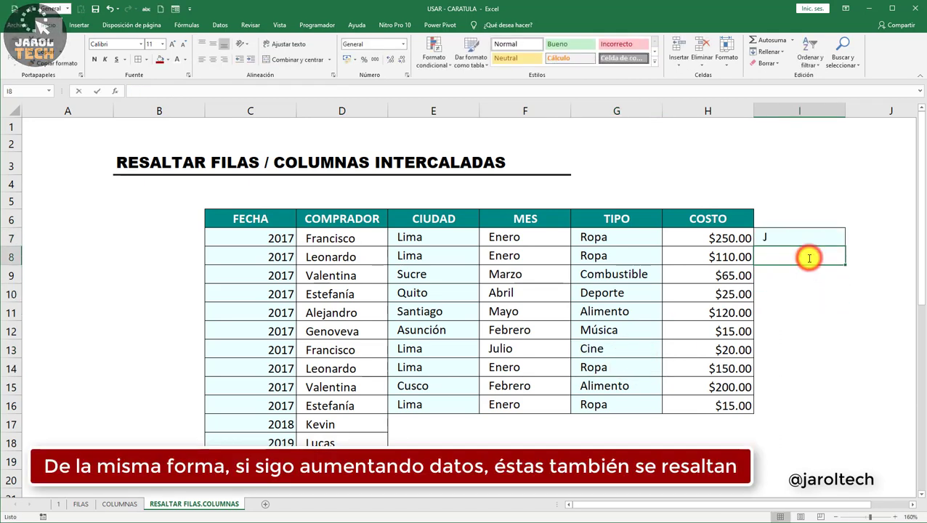
click(806, 276)
text(J)
click(808, 312)
text(J)
Extend the test data with GGG in J7, GJGH in K7 and GHHGH in K8.
click(857, 242)
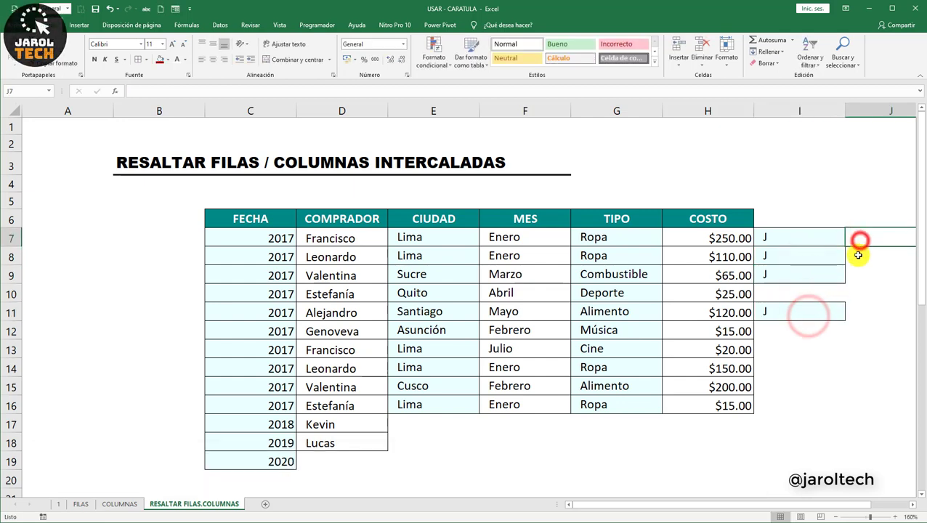
text(GGG)
click(810, 276)
click(849, 240)
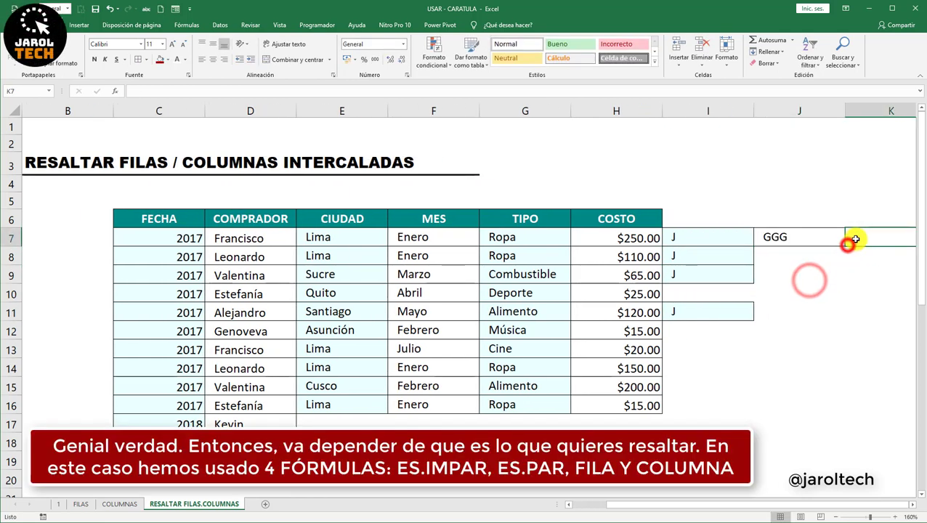
text(GJGH)
click(803, 281)
double_click(786, 262)
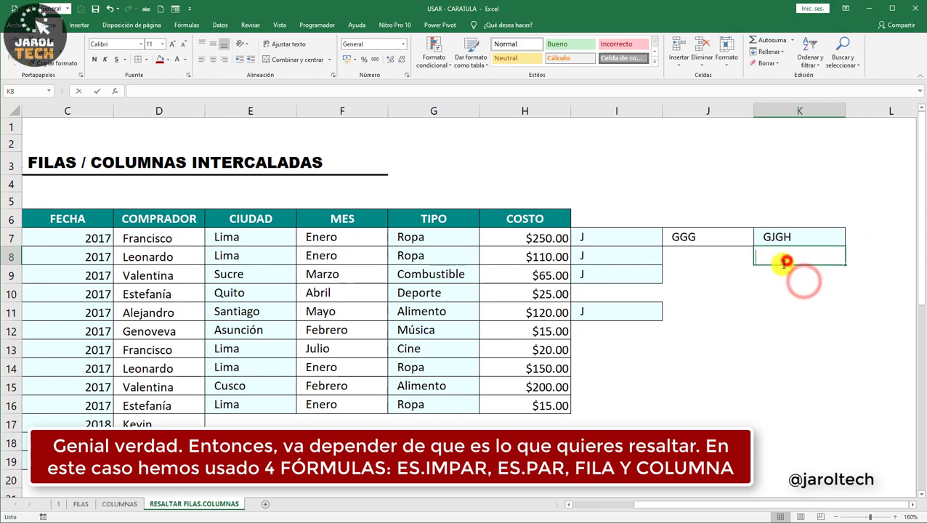
text(GHHGH)
Fill the remaining test cells with GGG in I10, GHH in K10 and HH in K9.
click(615, 290)
text(GGG)
click(784, 273)
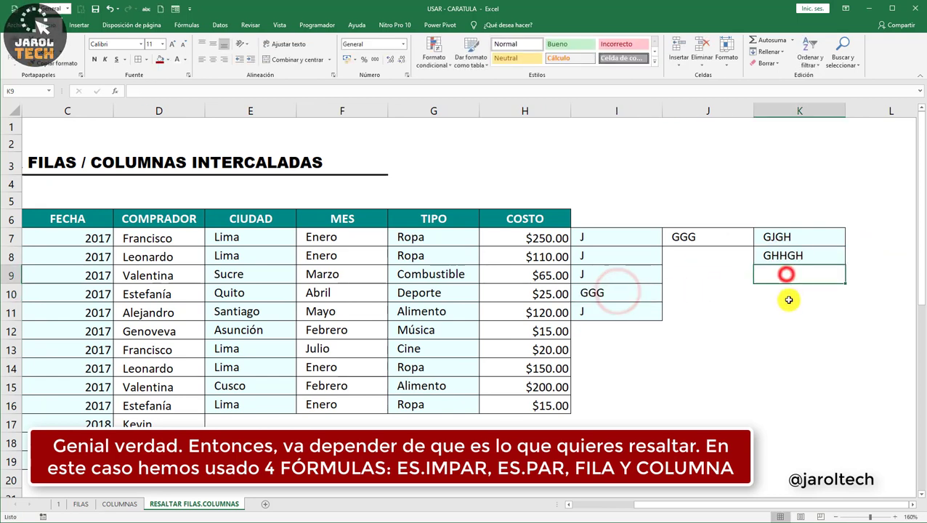
click(788, 301)
text(GHH)
click(776, 273)
text(HH)
click(794, 318)
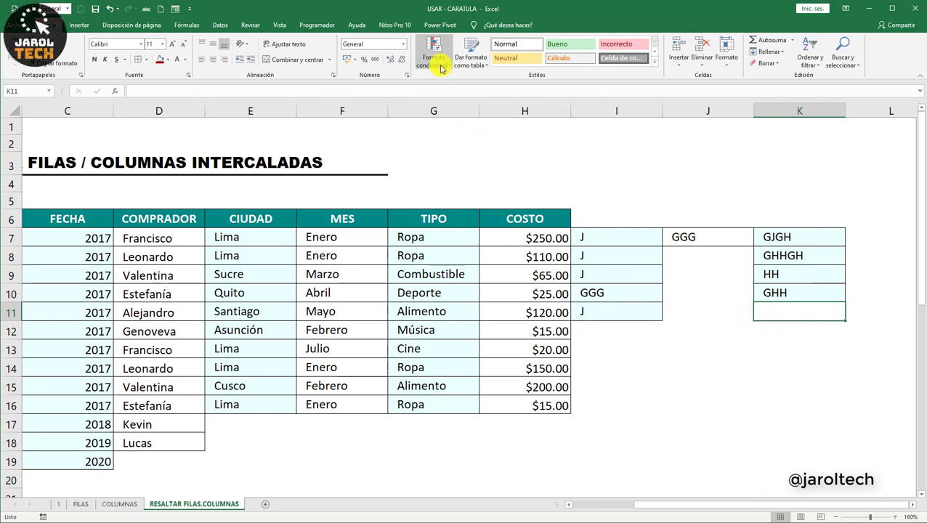
Open the conditional formatting rules manager for cell G7 and review the ES.PAR and ES.IMPAR column rules.
click(434, 235)
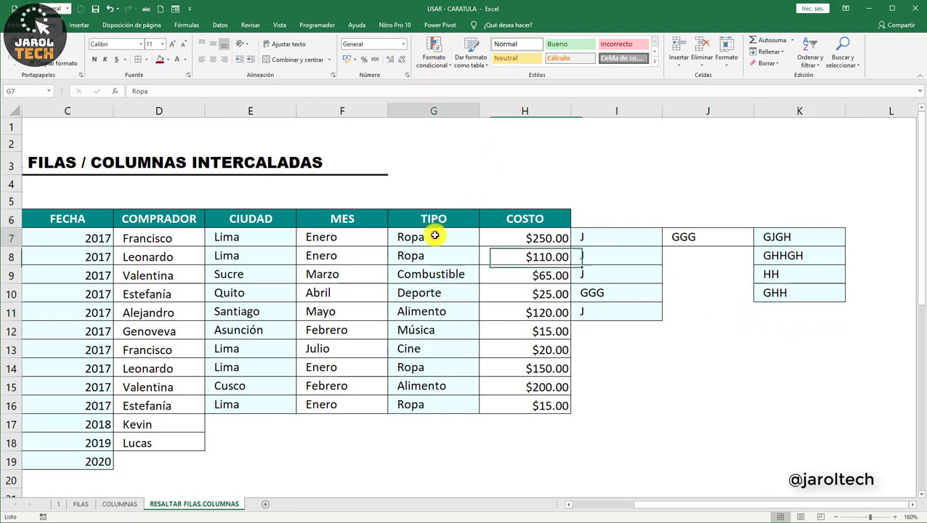
click(437, 61)
click(469, 211)
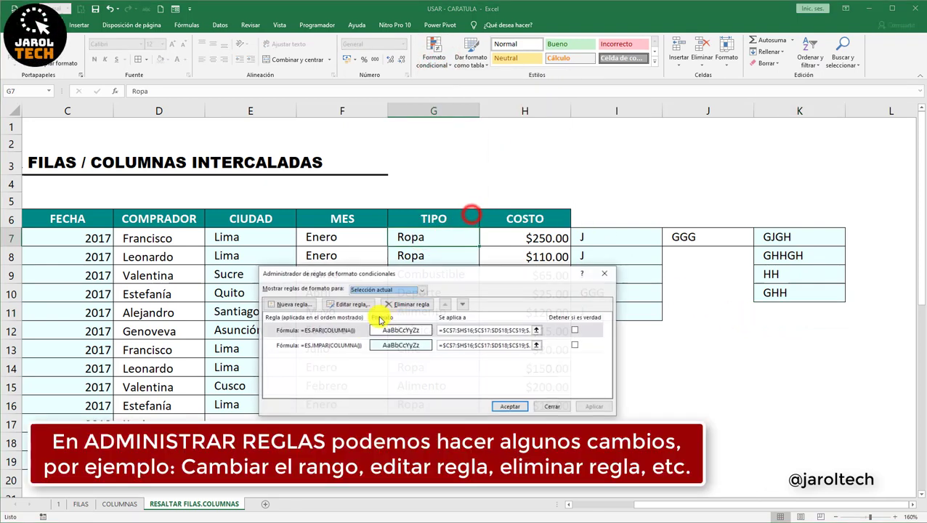
click(353, 345)
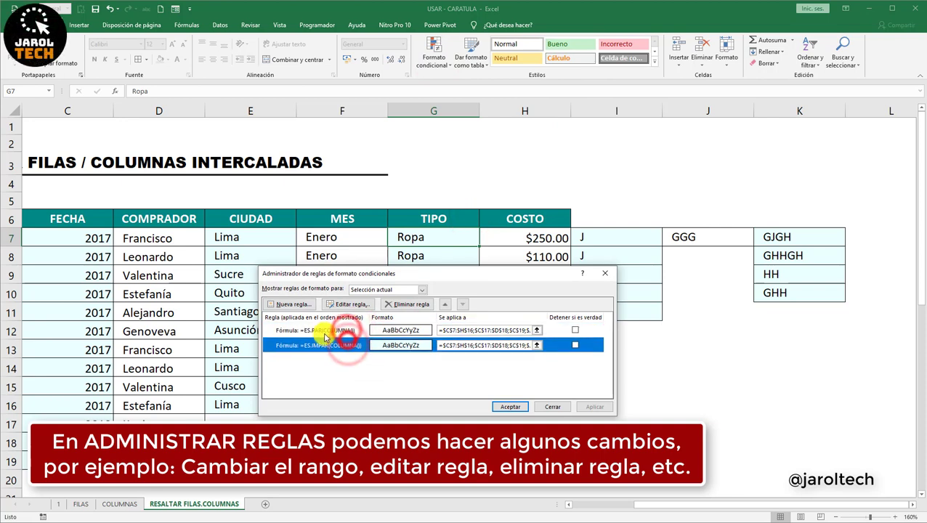
click(321, 330)
click(320, 345)
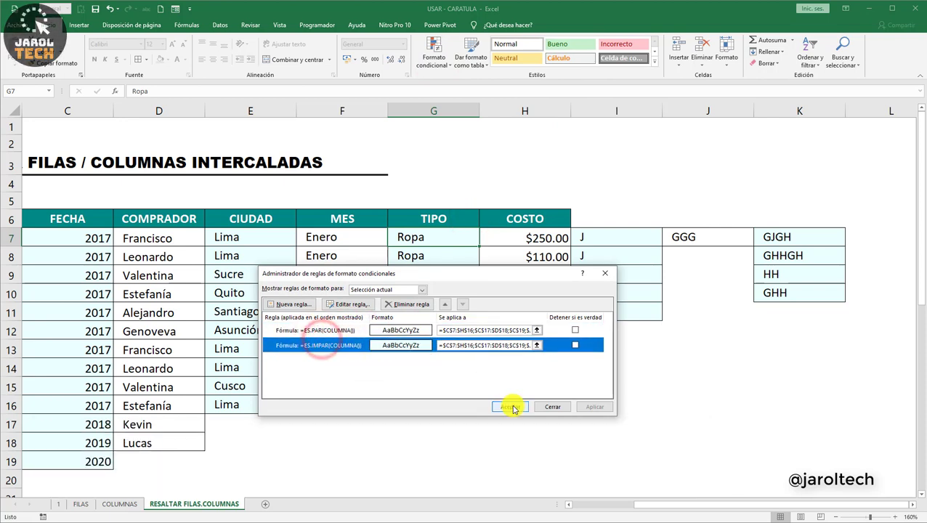